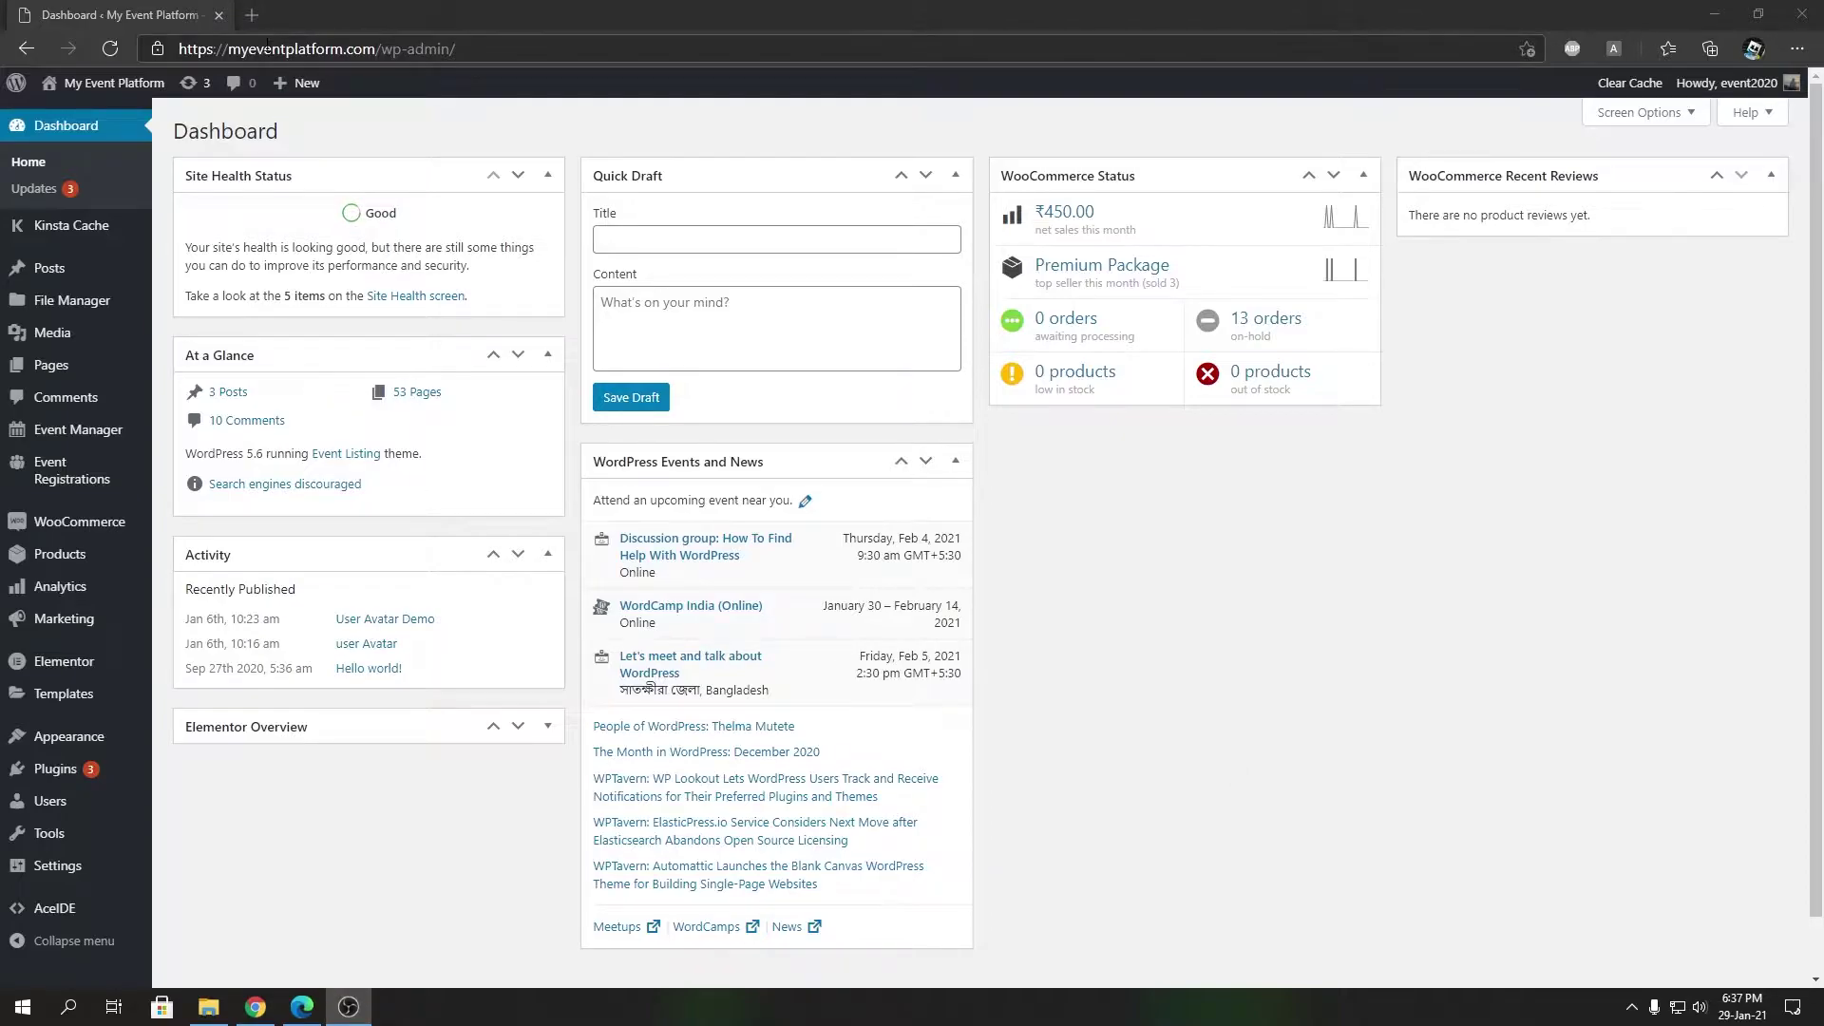
Open the live WordPress site in a new browser tab.
right_click(69, 113)
left_click(142, 129)
left_click(358, 14)
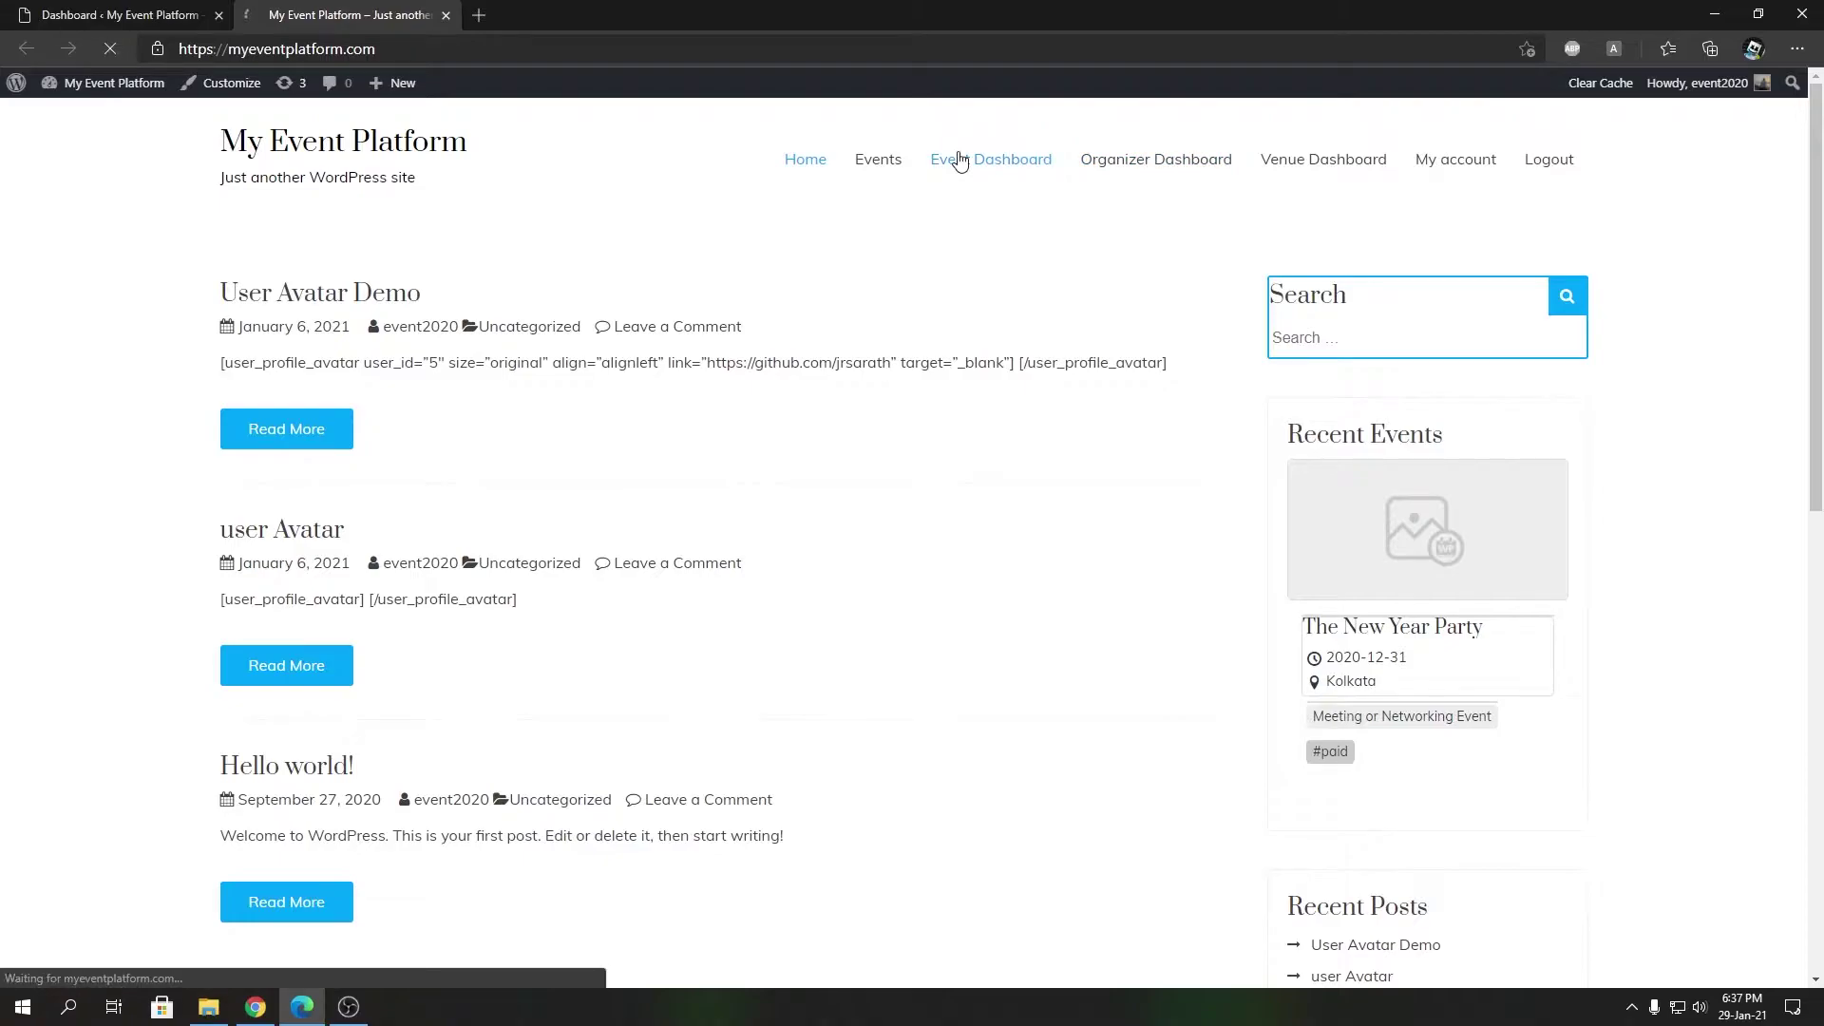
Review the site's Event Dashboard events list, then go back to the admin Dashboard tab.
left_click(957, 162)
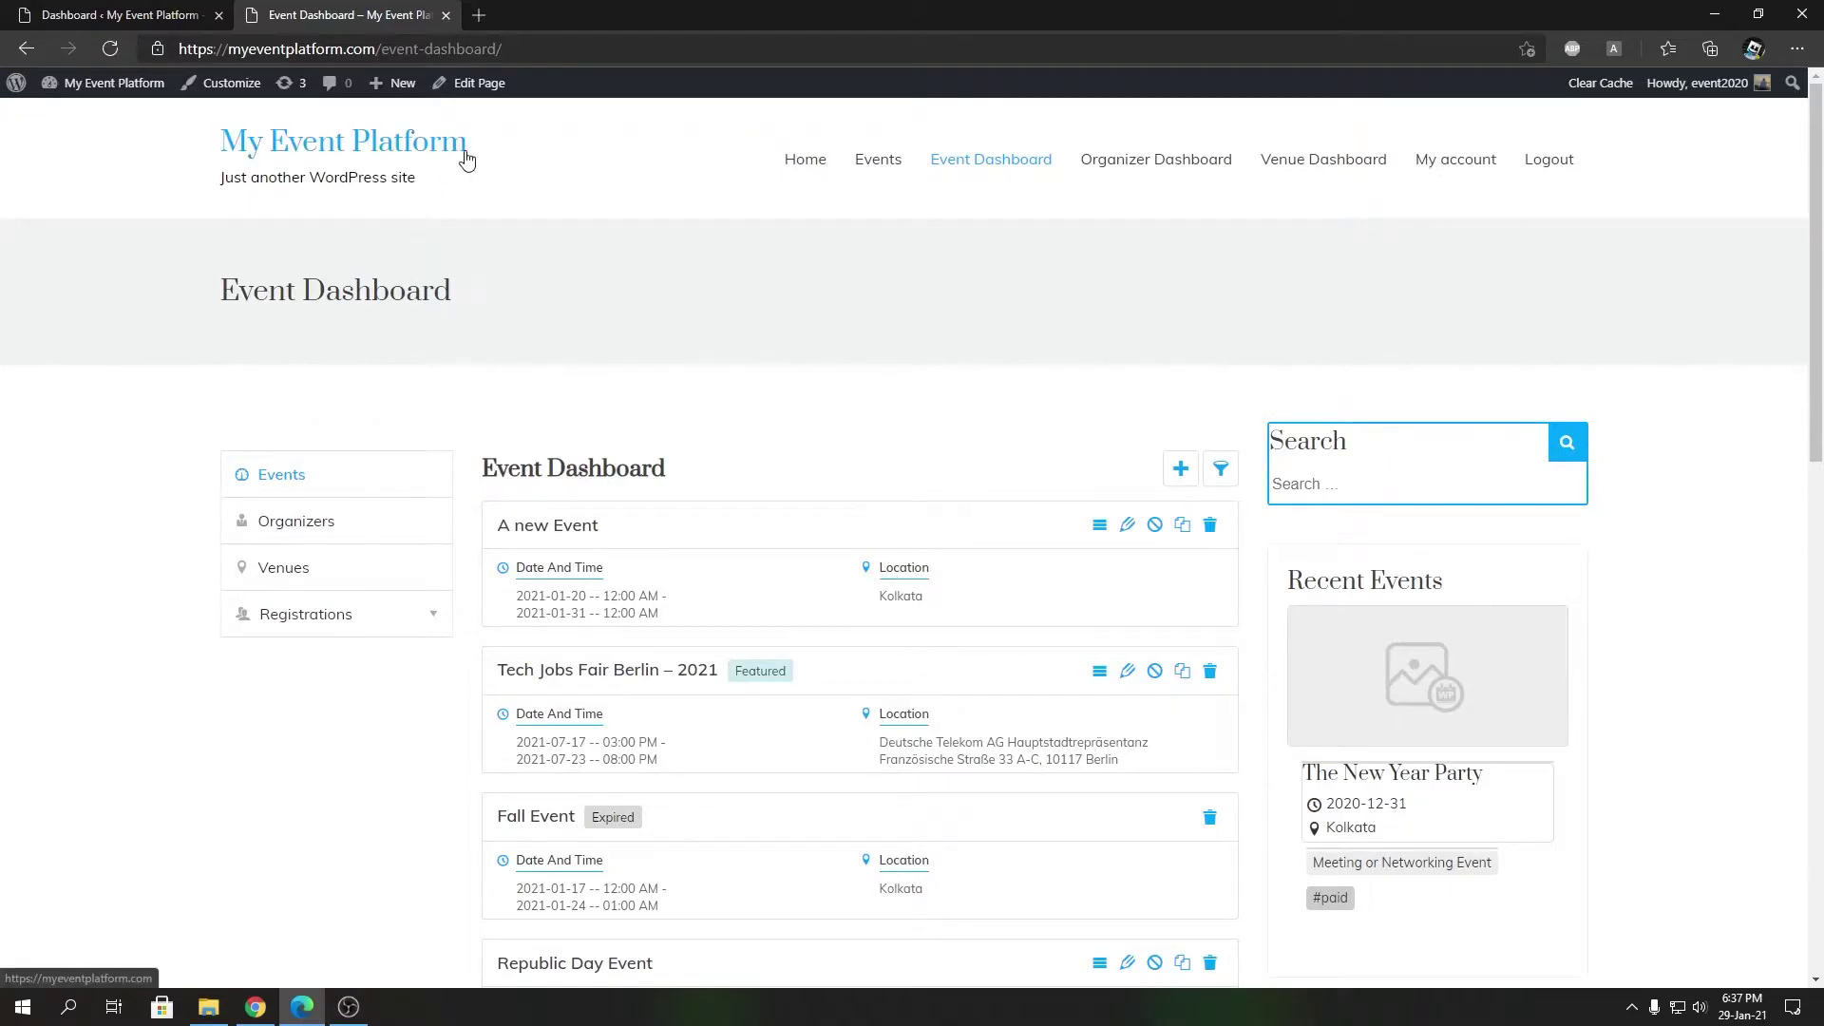
scroll(867, 460, "down", 10)
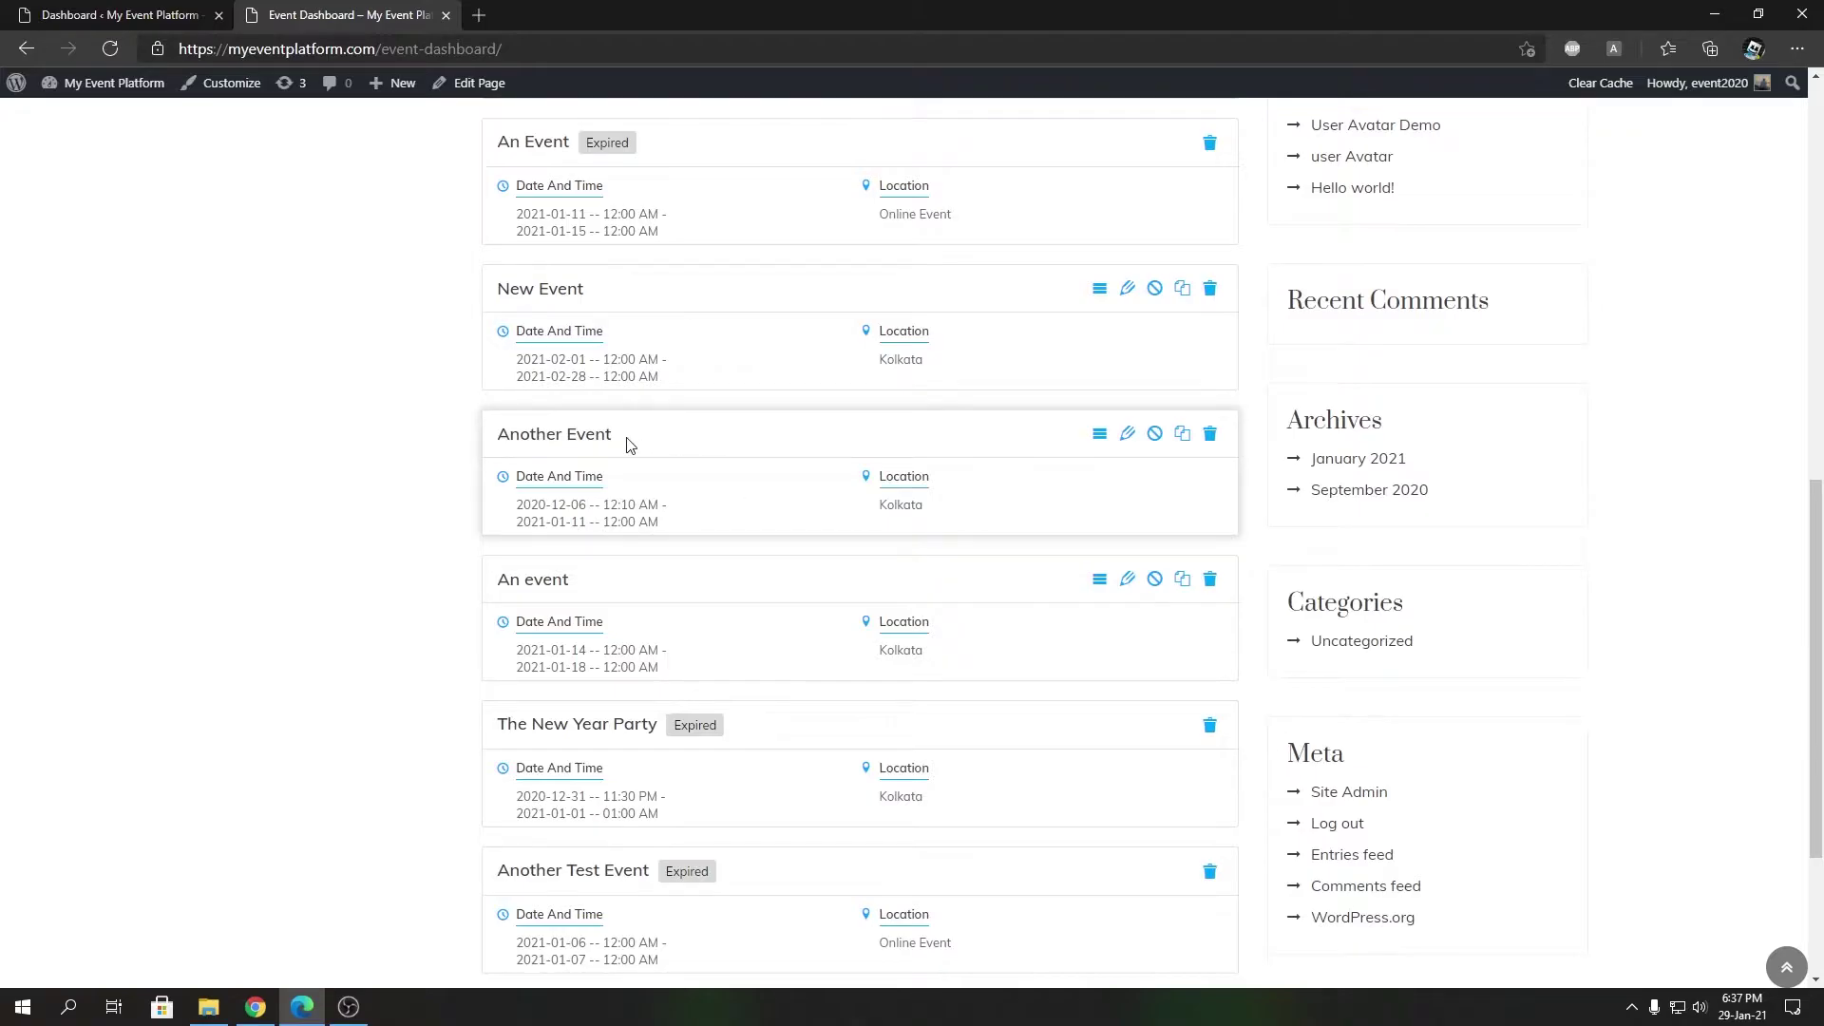
scroll(627, 444, "up", 10)
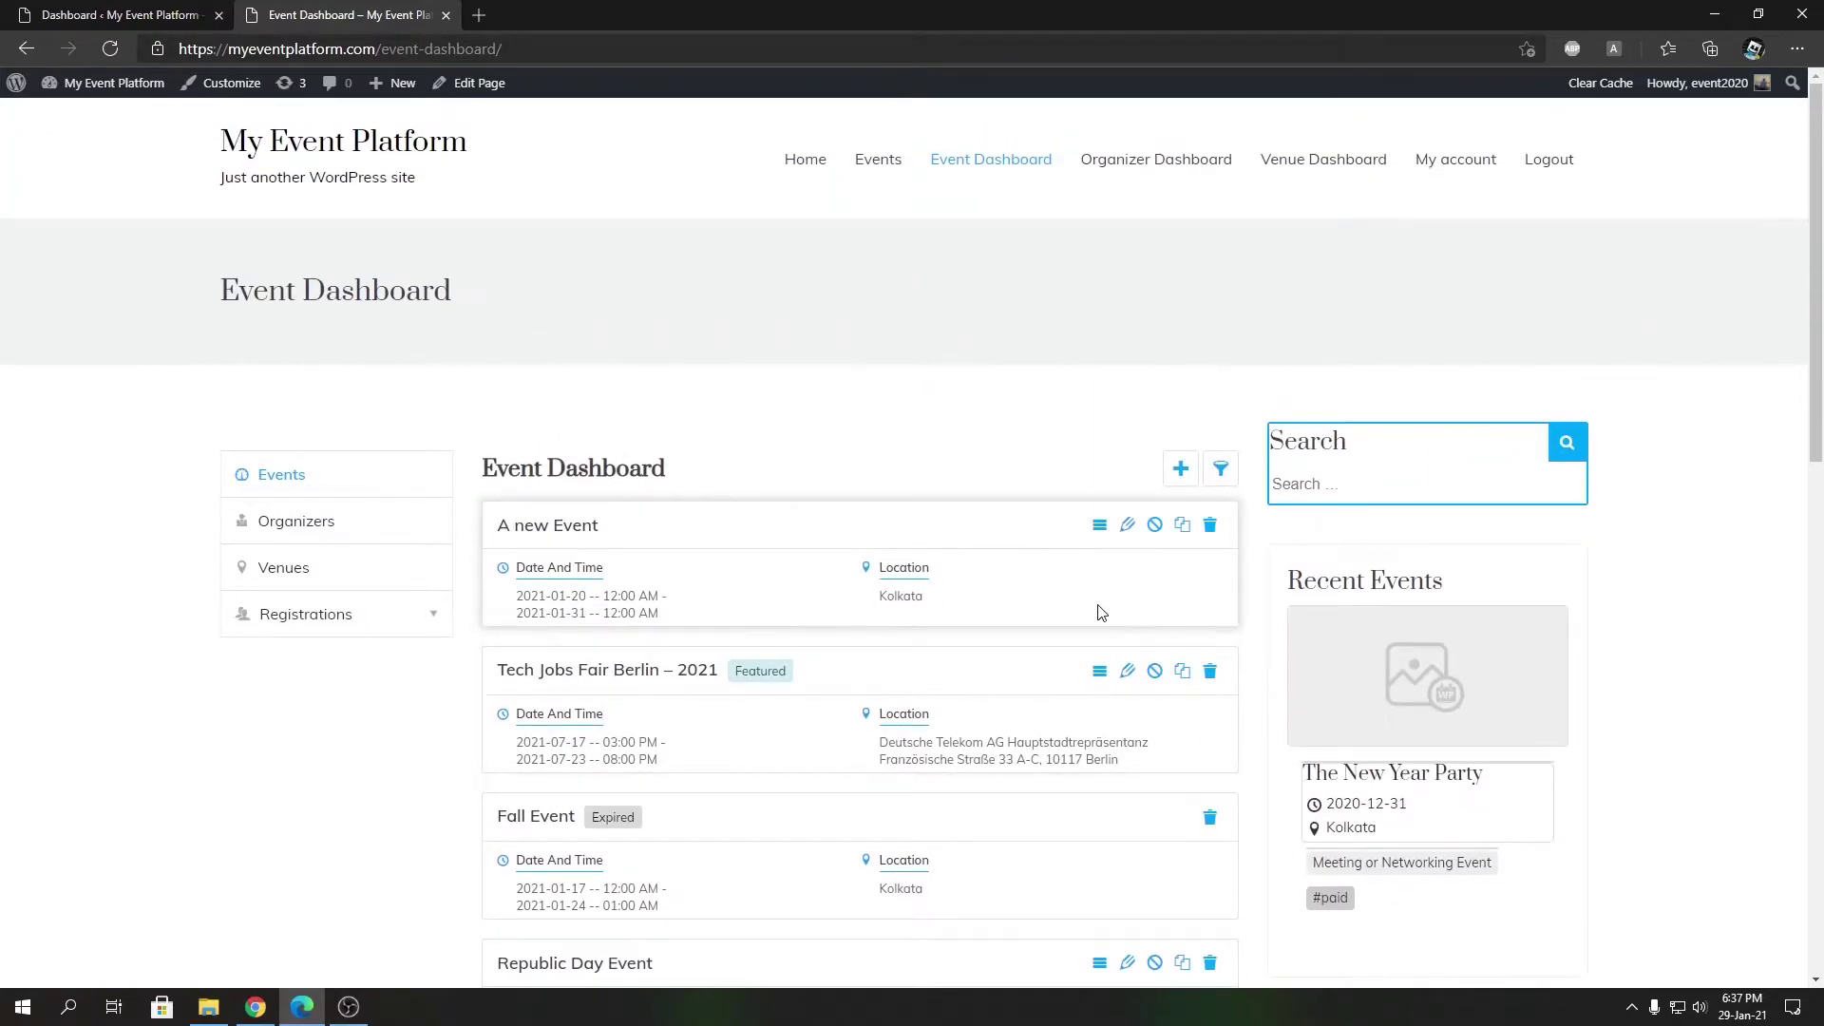
left_click(133, 15)
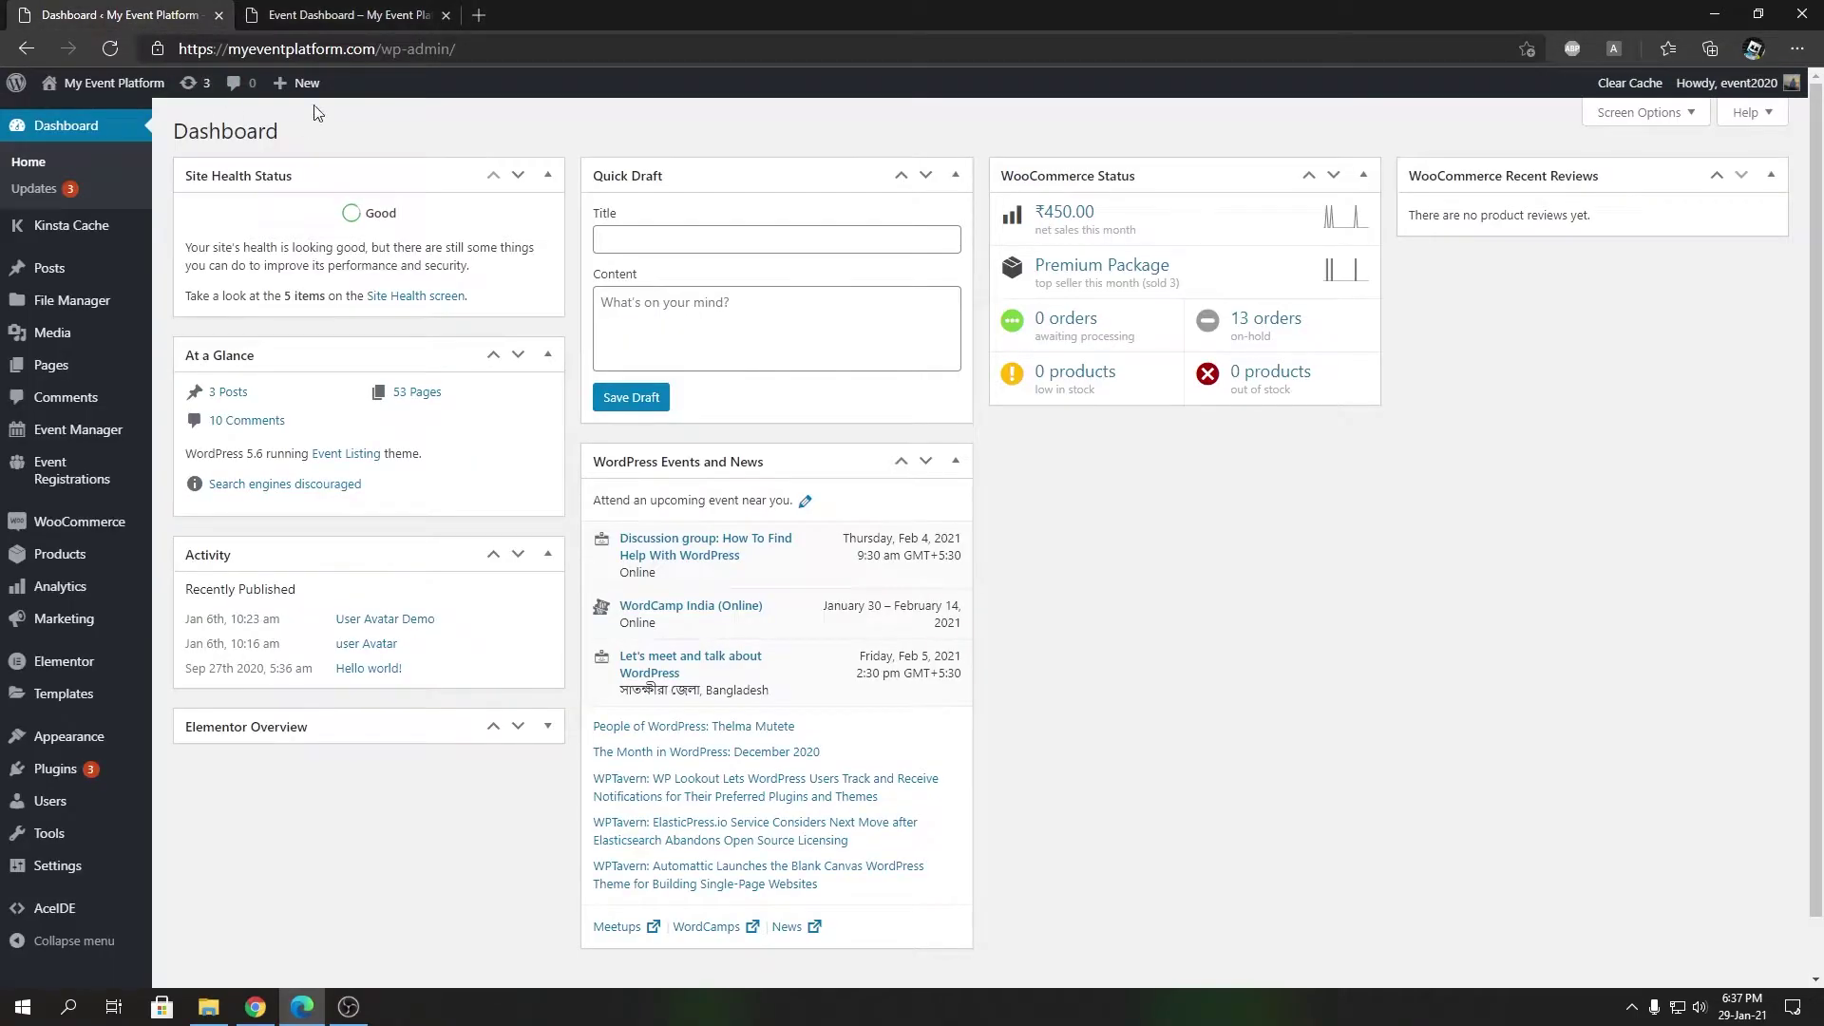
Create a new page, Elementor #825, in Elementor, then switch to the live Event Dashboard tab.
mouse_move(298, 83)
left_click(288, 169)
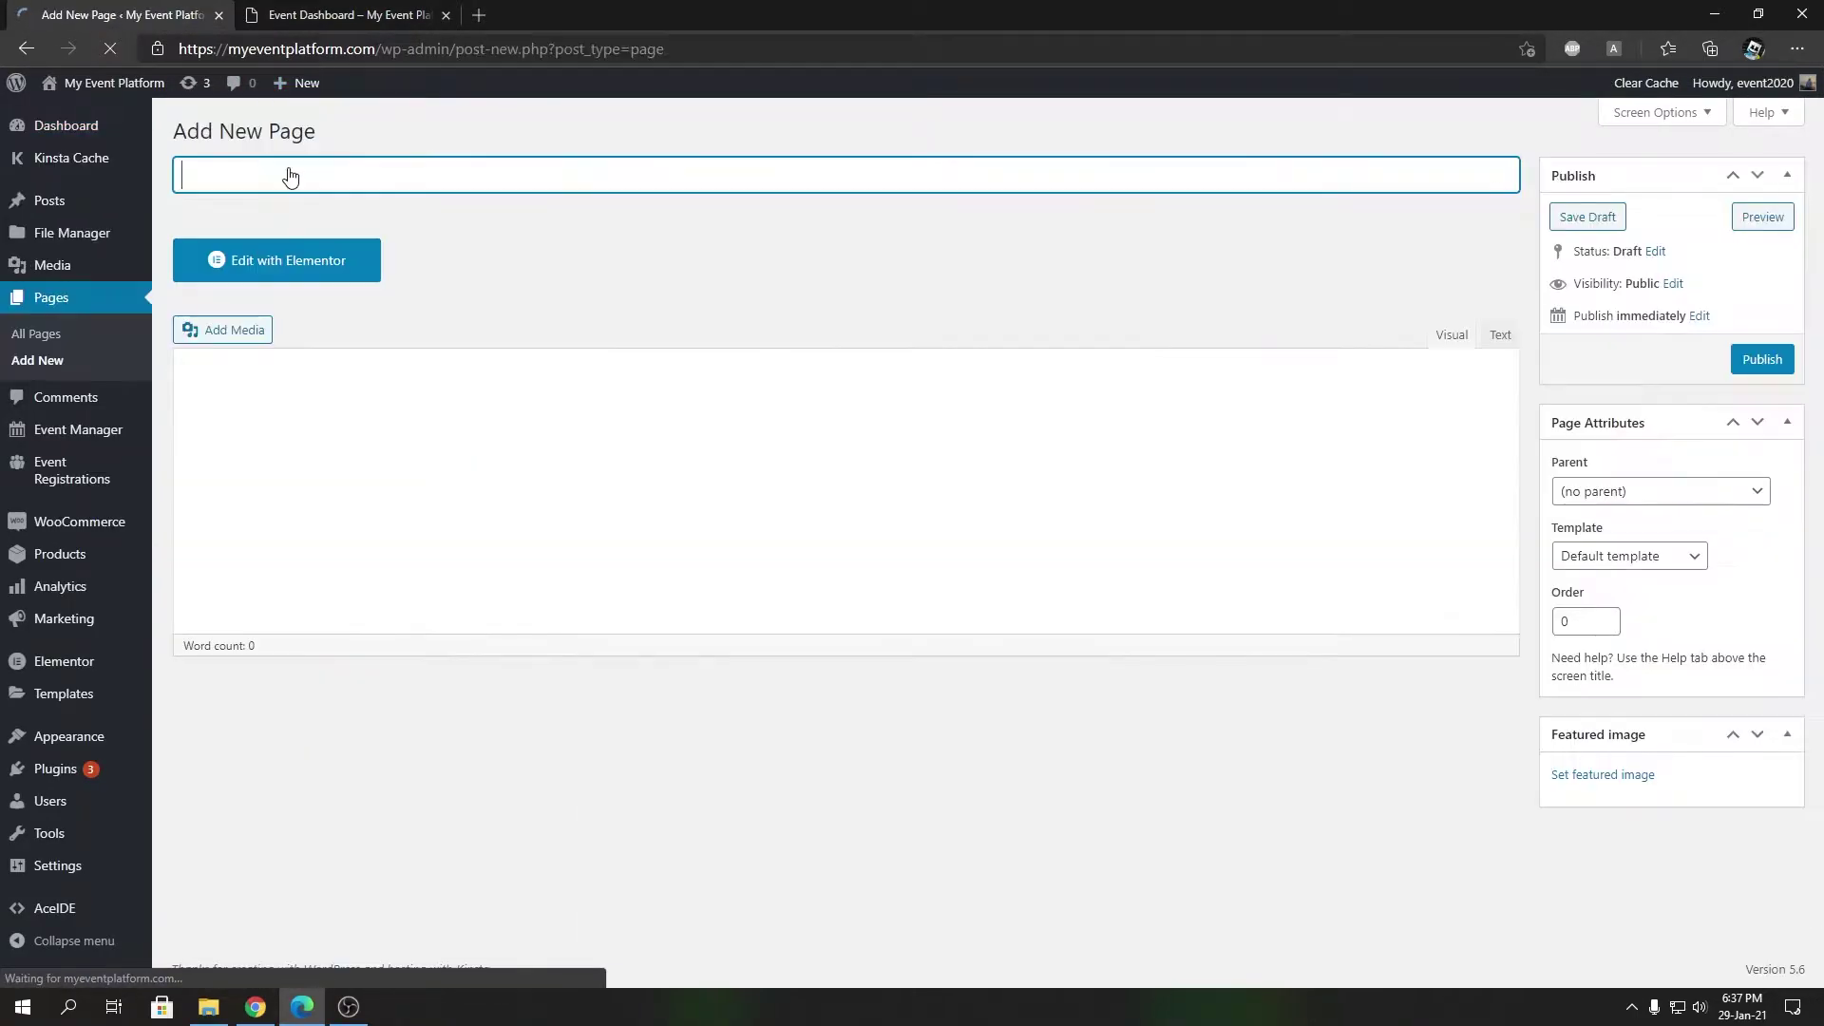
left_click(285, 261)
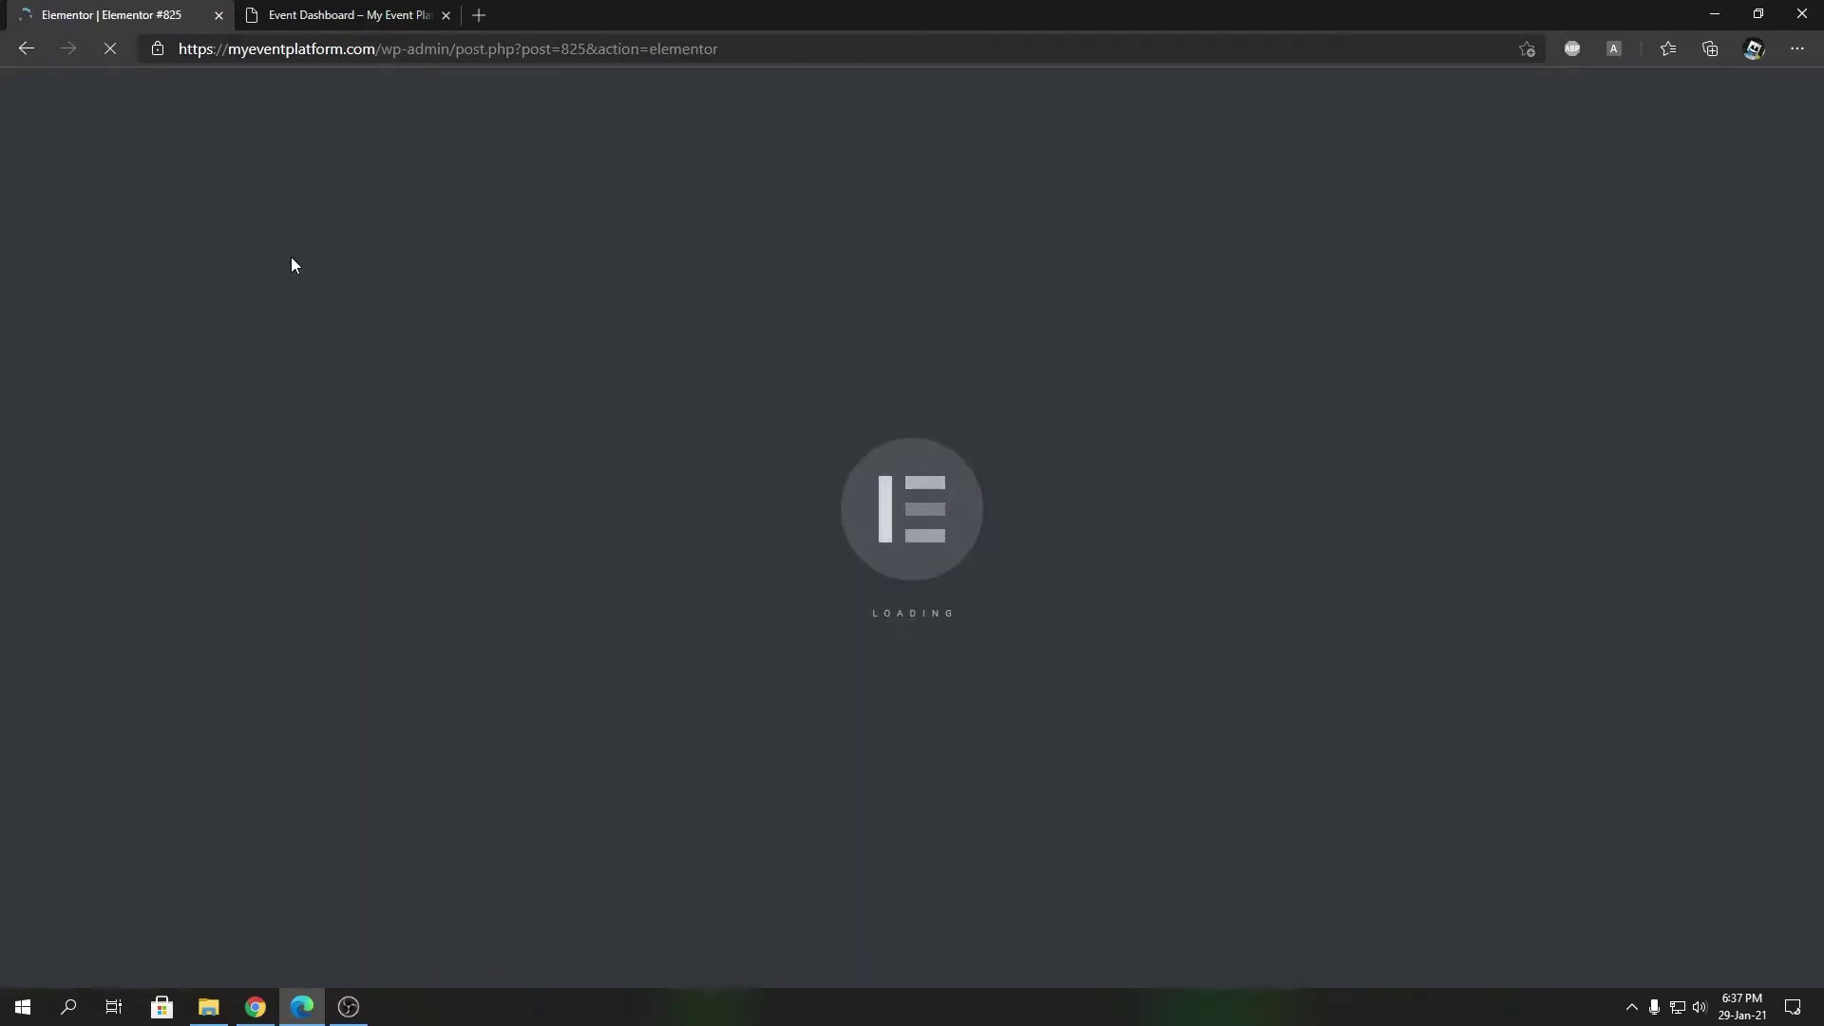
left_click(405, 9)
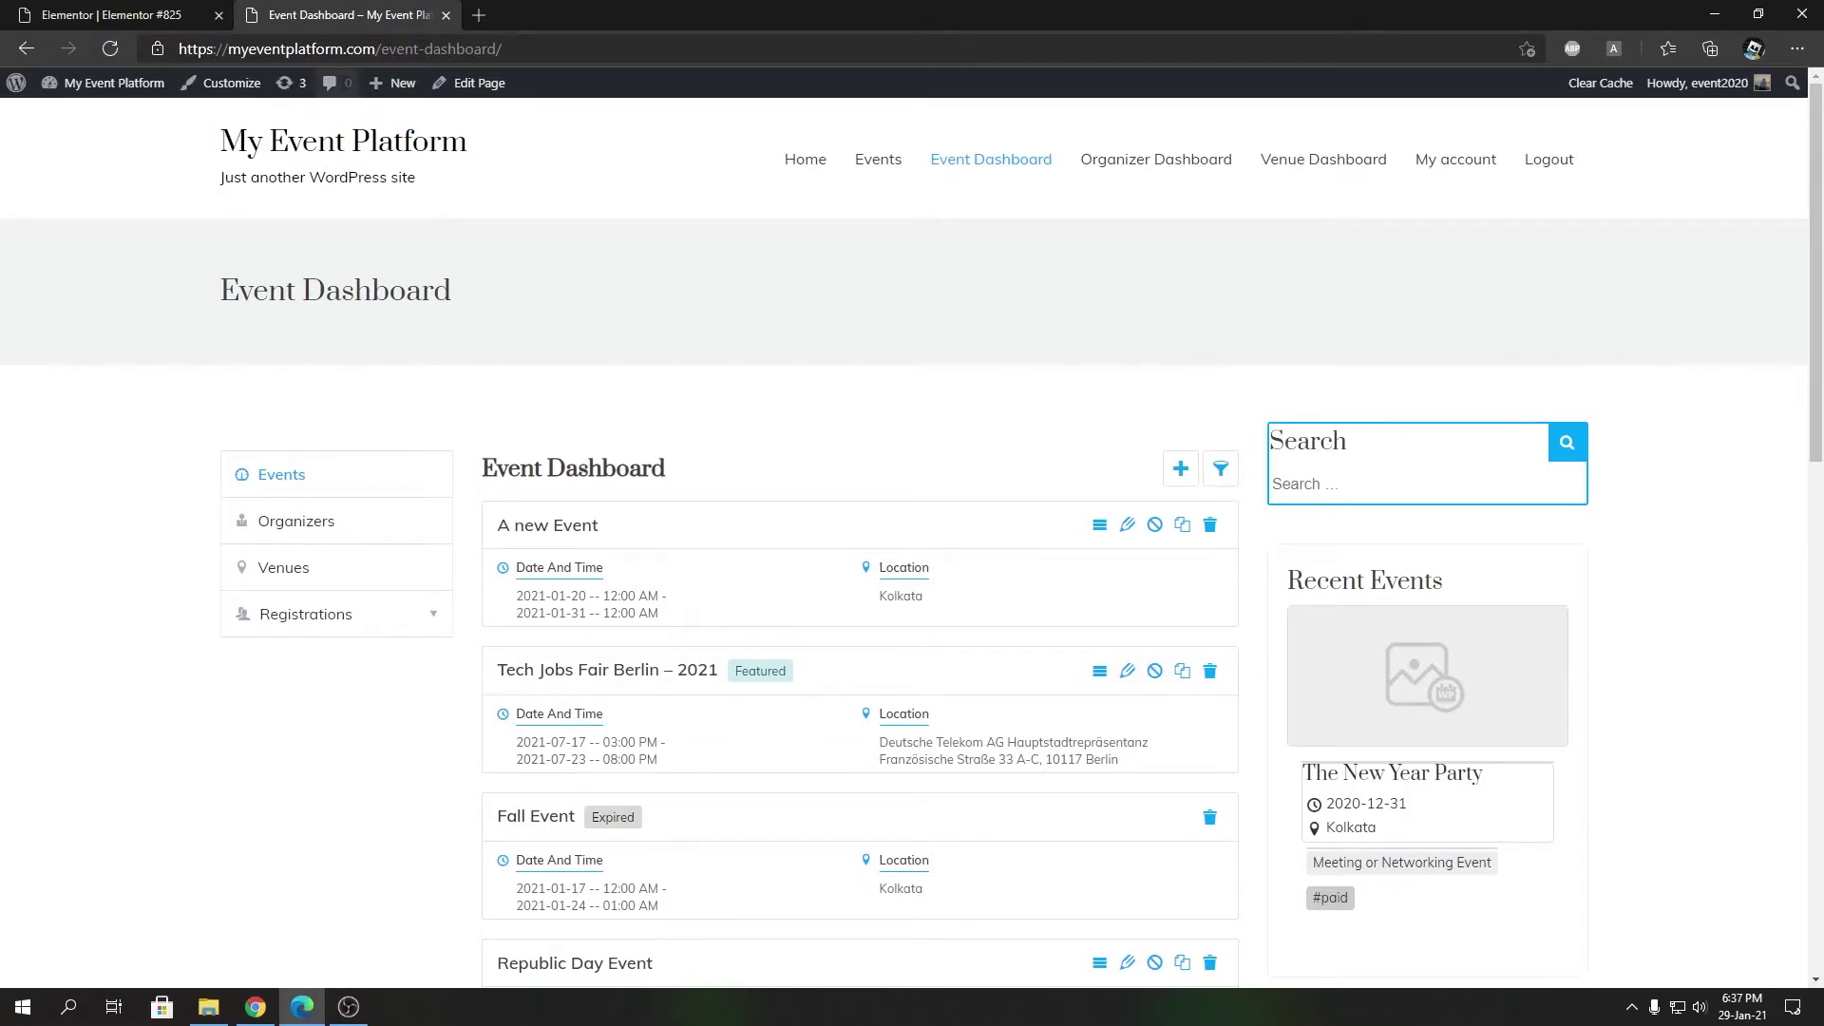
Switch back to the Elementor #825 editor tab with Ctrl+Tab.
key("ctrl+Tab")
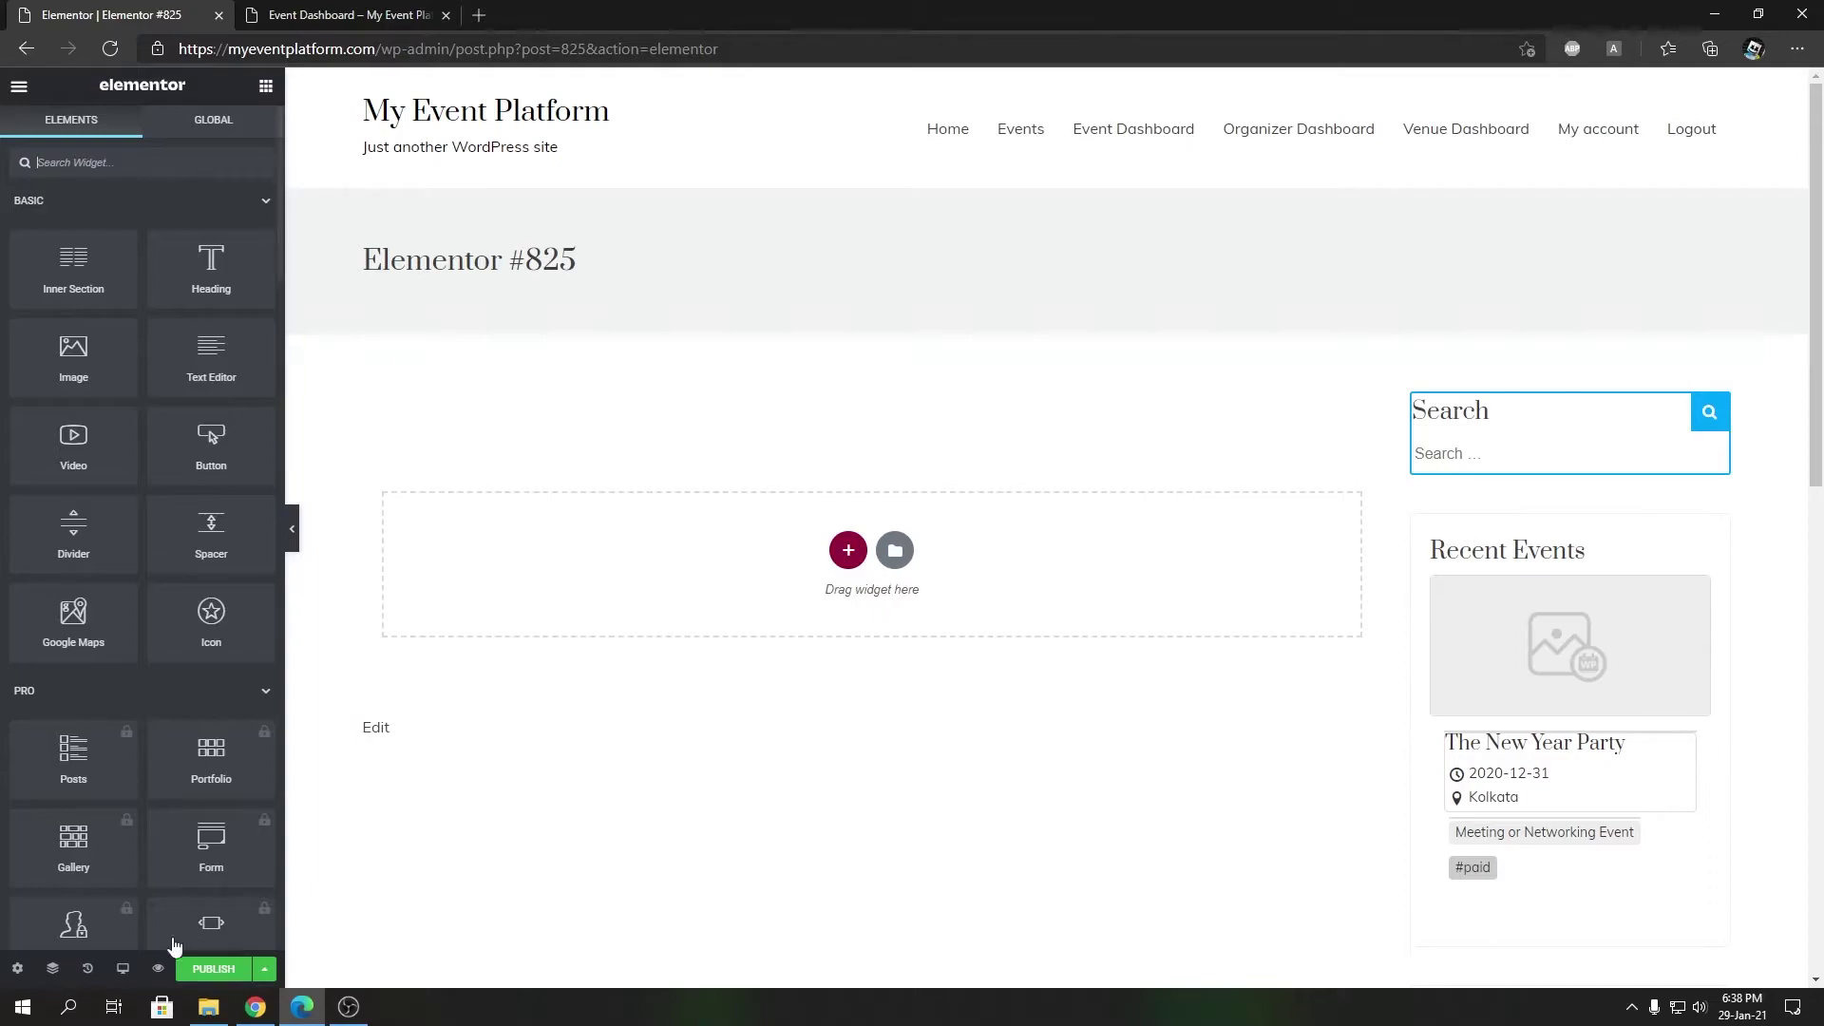
Set the page layout to Elementor Full Width and scroll the widgets down to WP Event Manager.
left_click(17, 968)
left_click(200, 547)
left_click(196, 600)
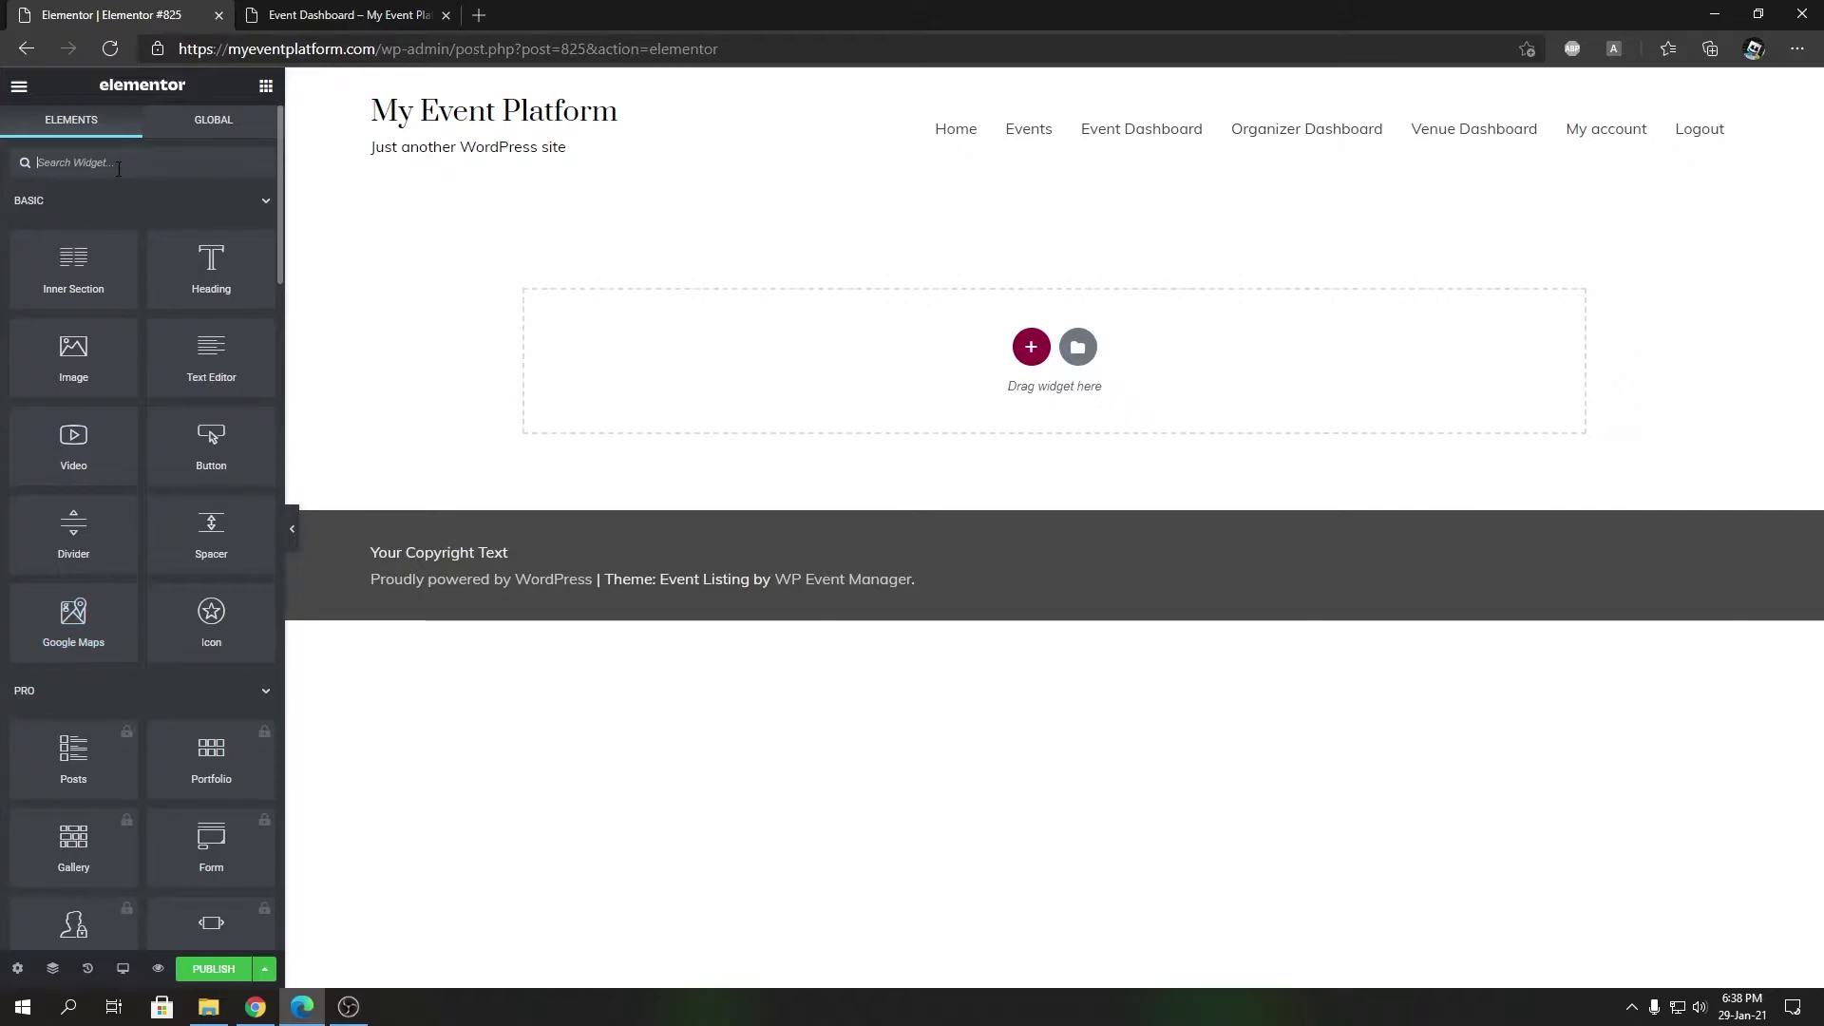
scroll(171, 429, "down", 15)
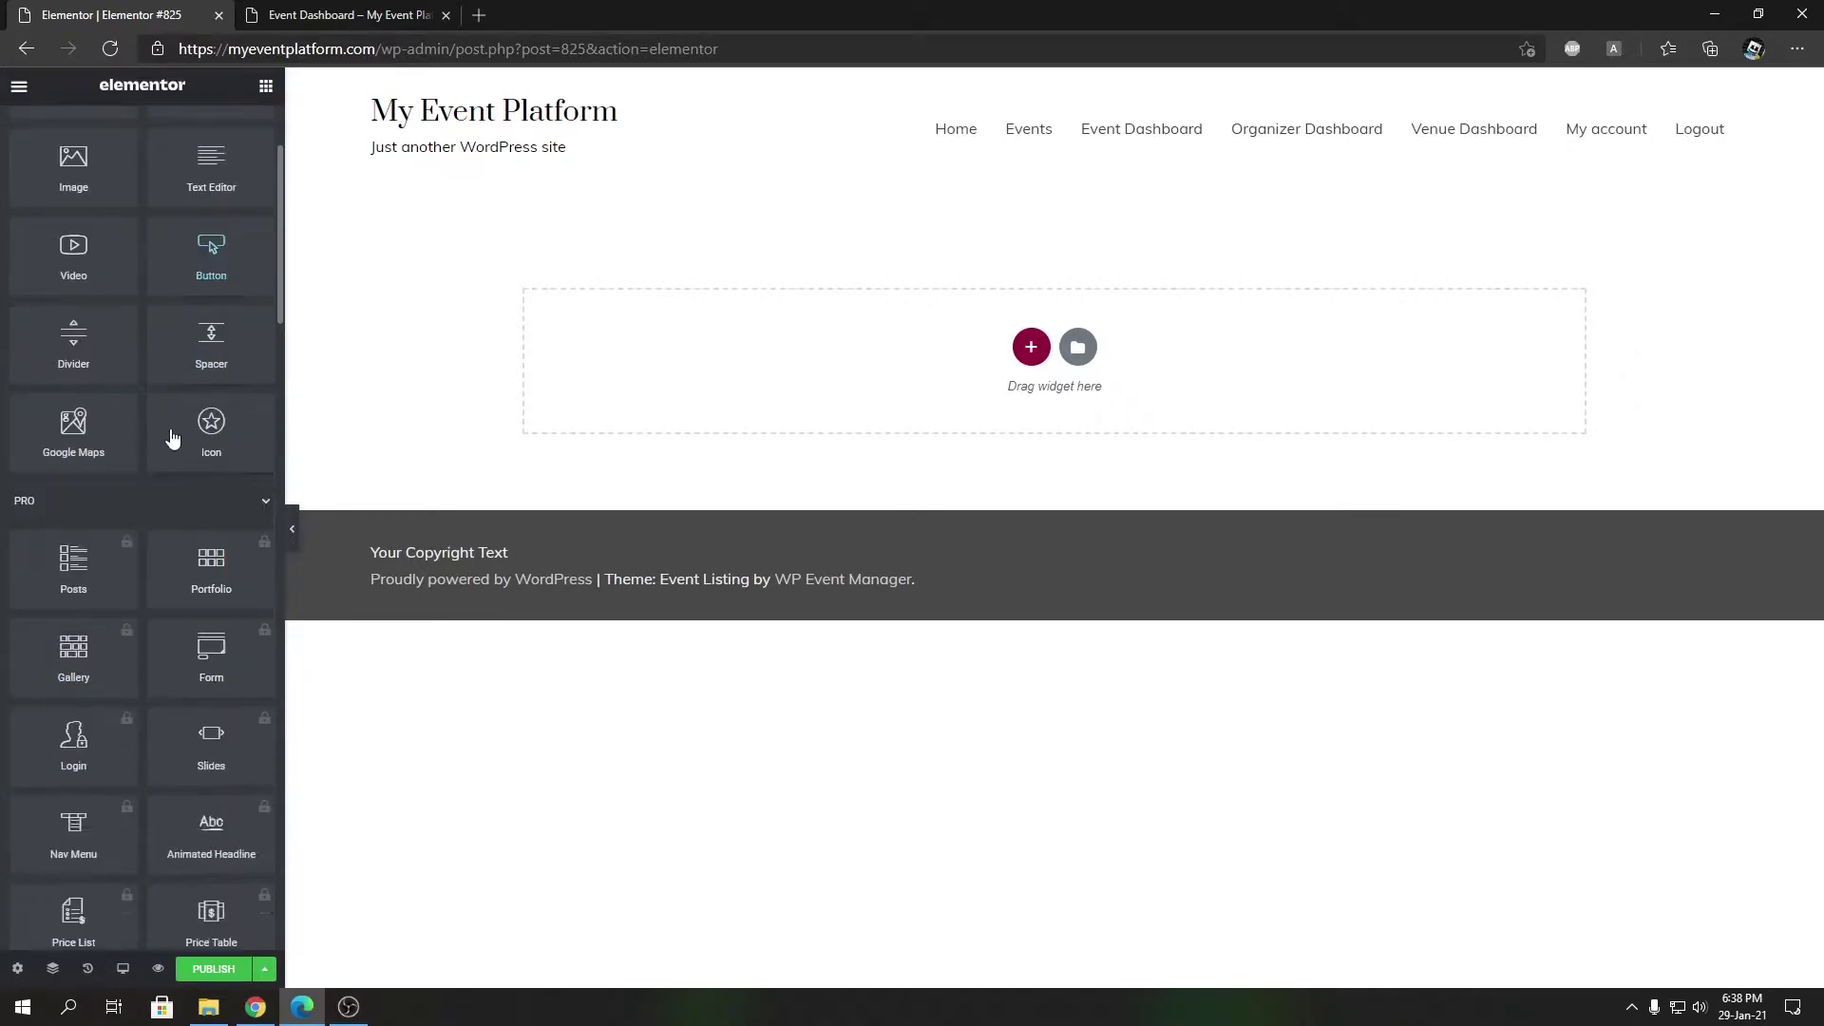
scroll(171, 429, "down", 10)
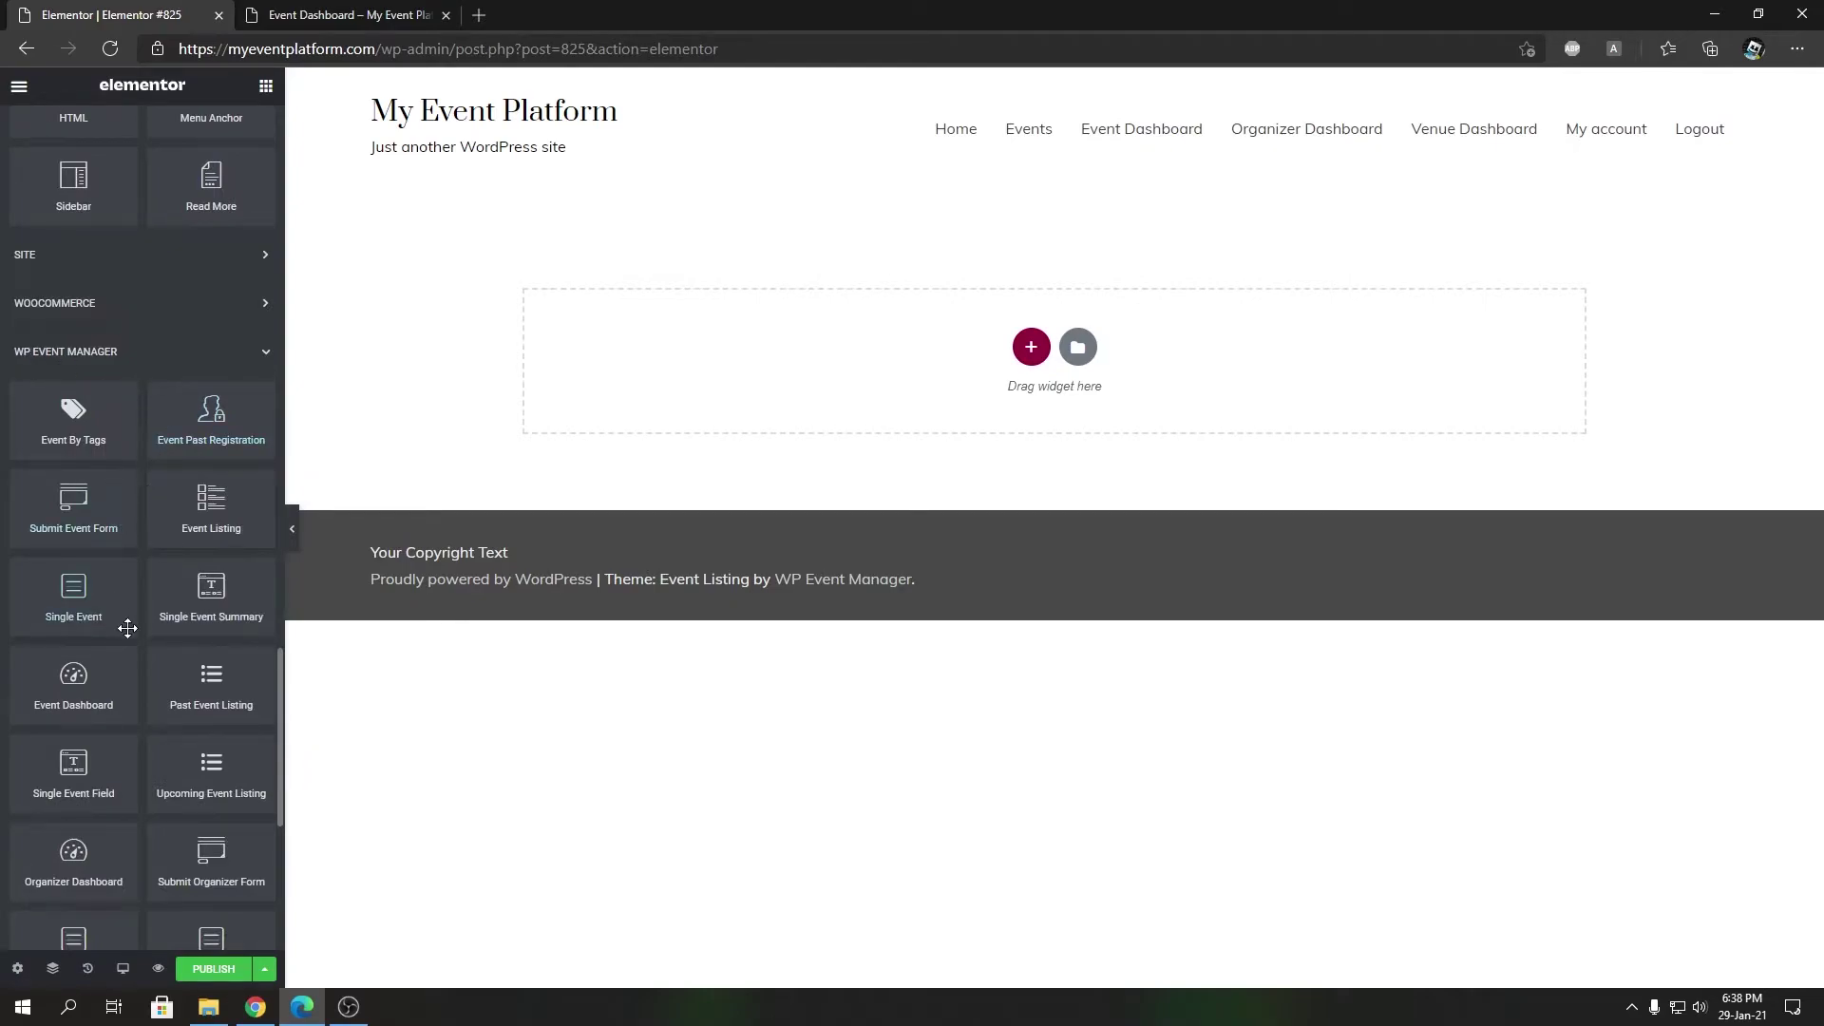
Drop the WP Event Manager Event Dashboard widget into the page's empty content area.
left_click_drag(69, 697, 887, 363)
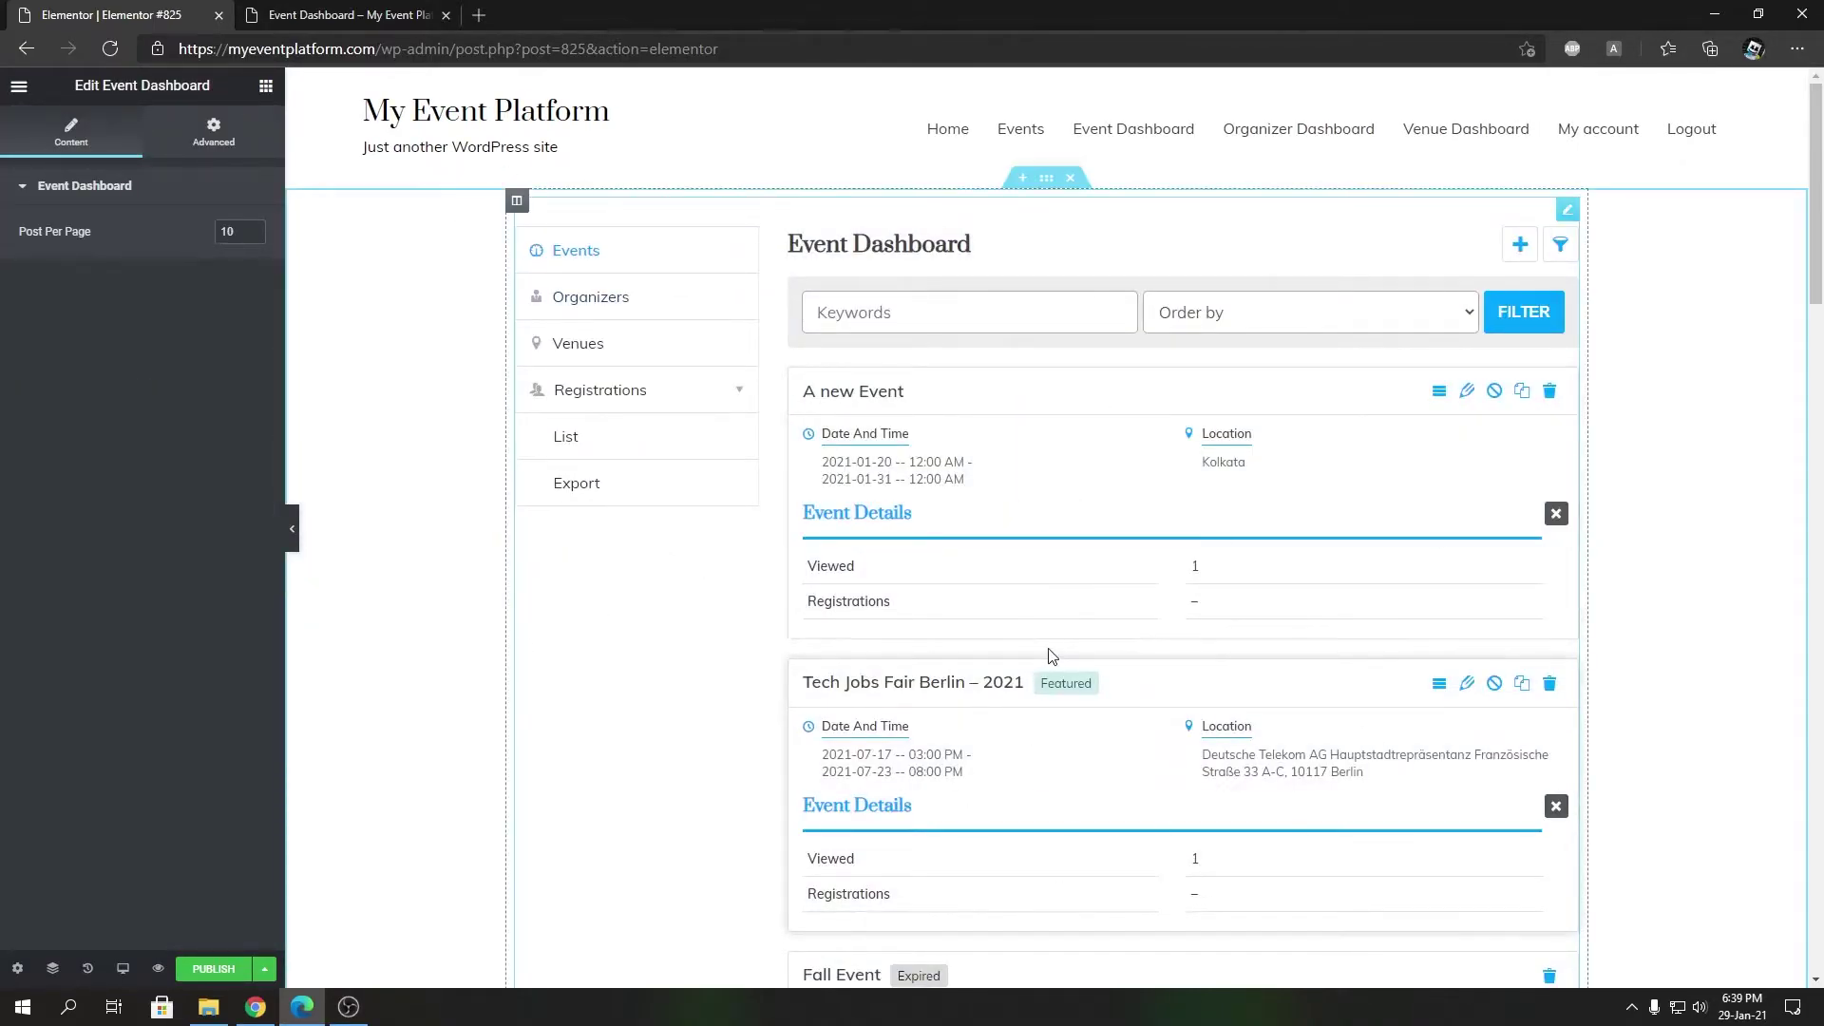
scroll(971, 663, "down", 20)
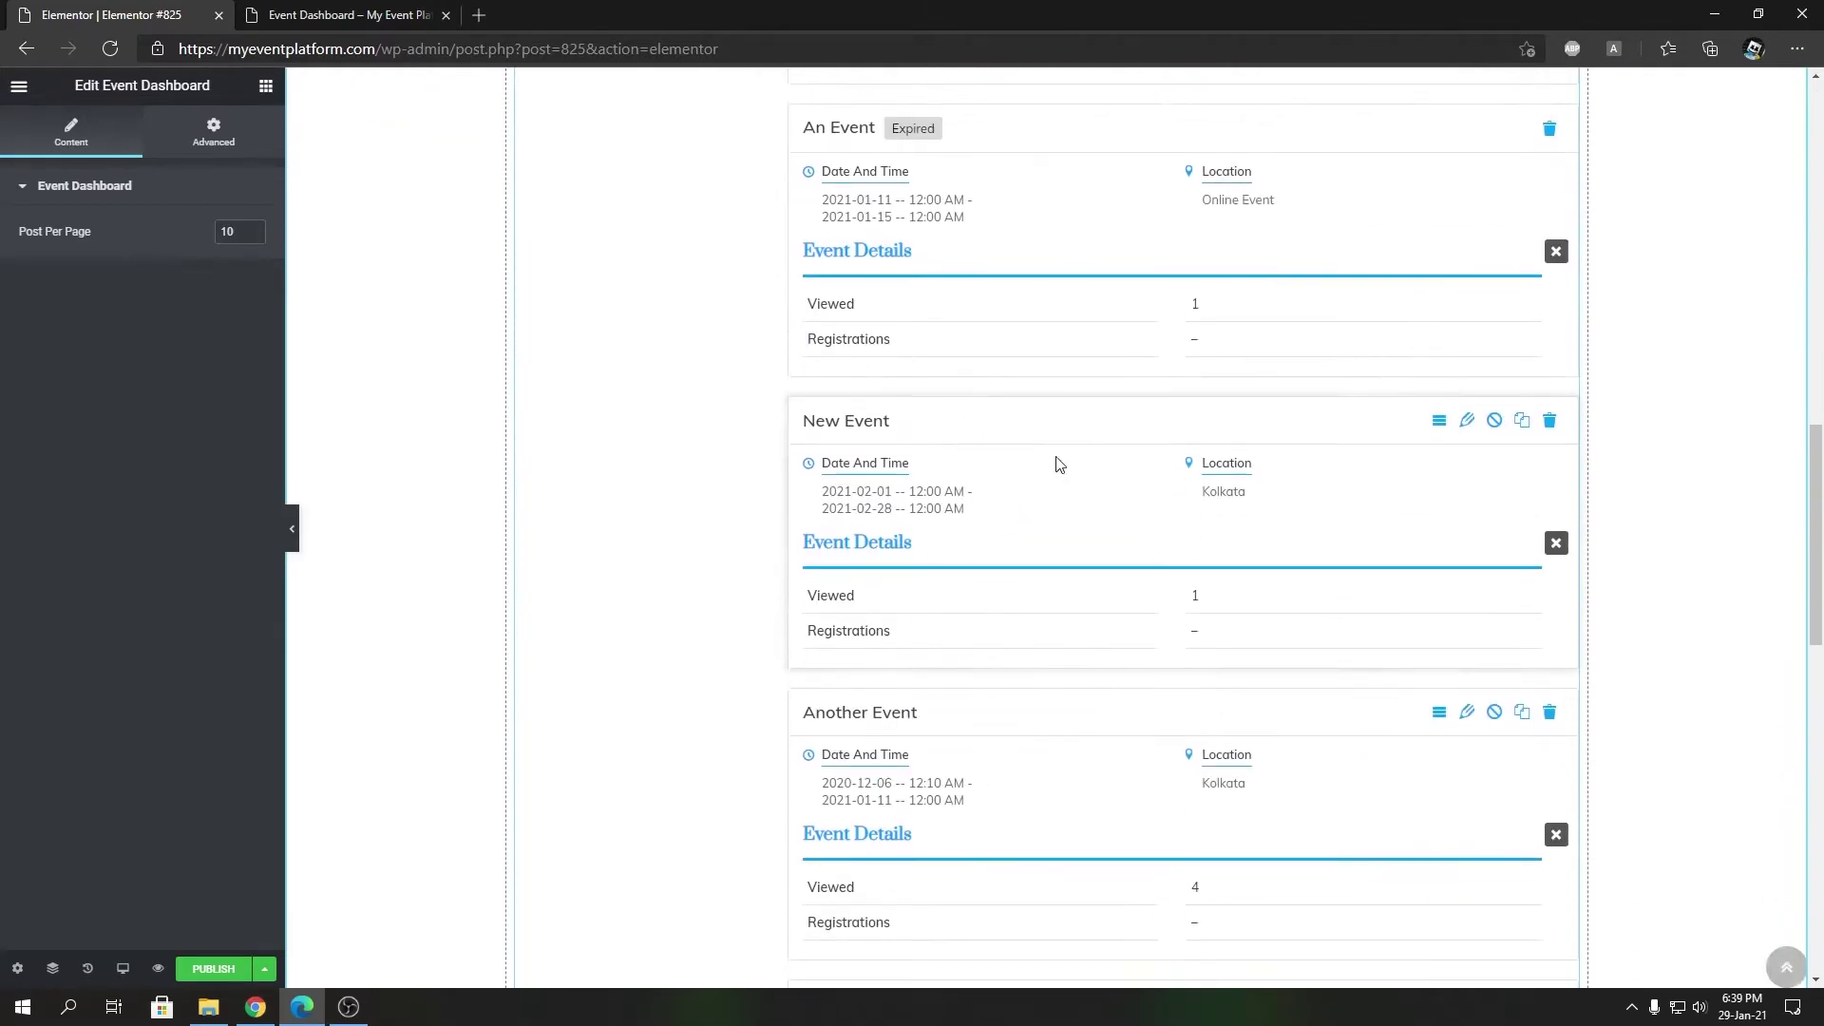
scroll(1095, 610, "up", 20)
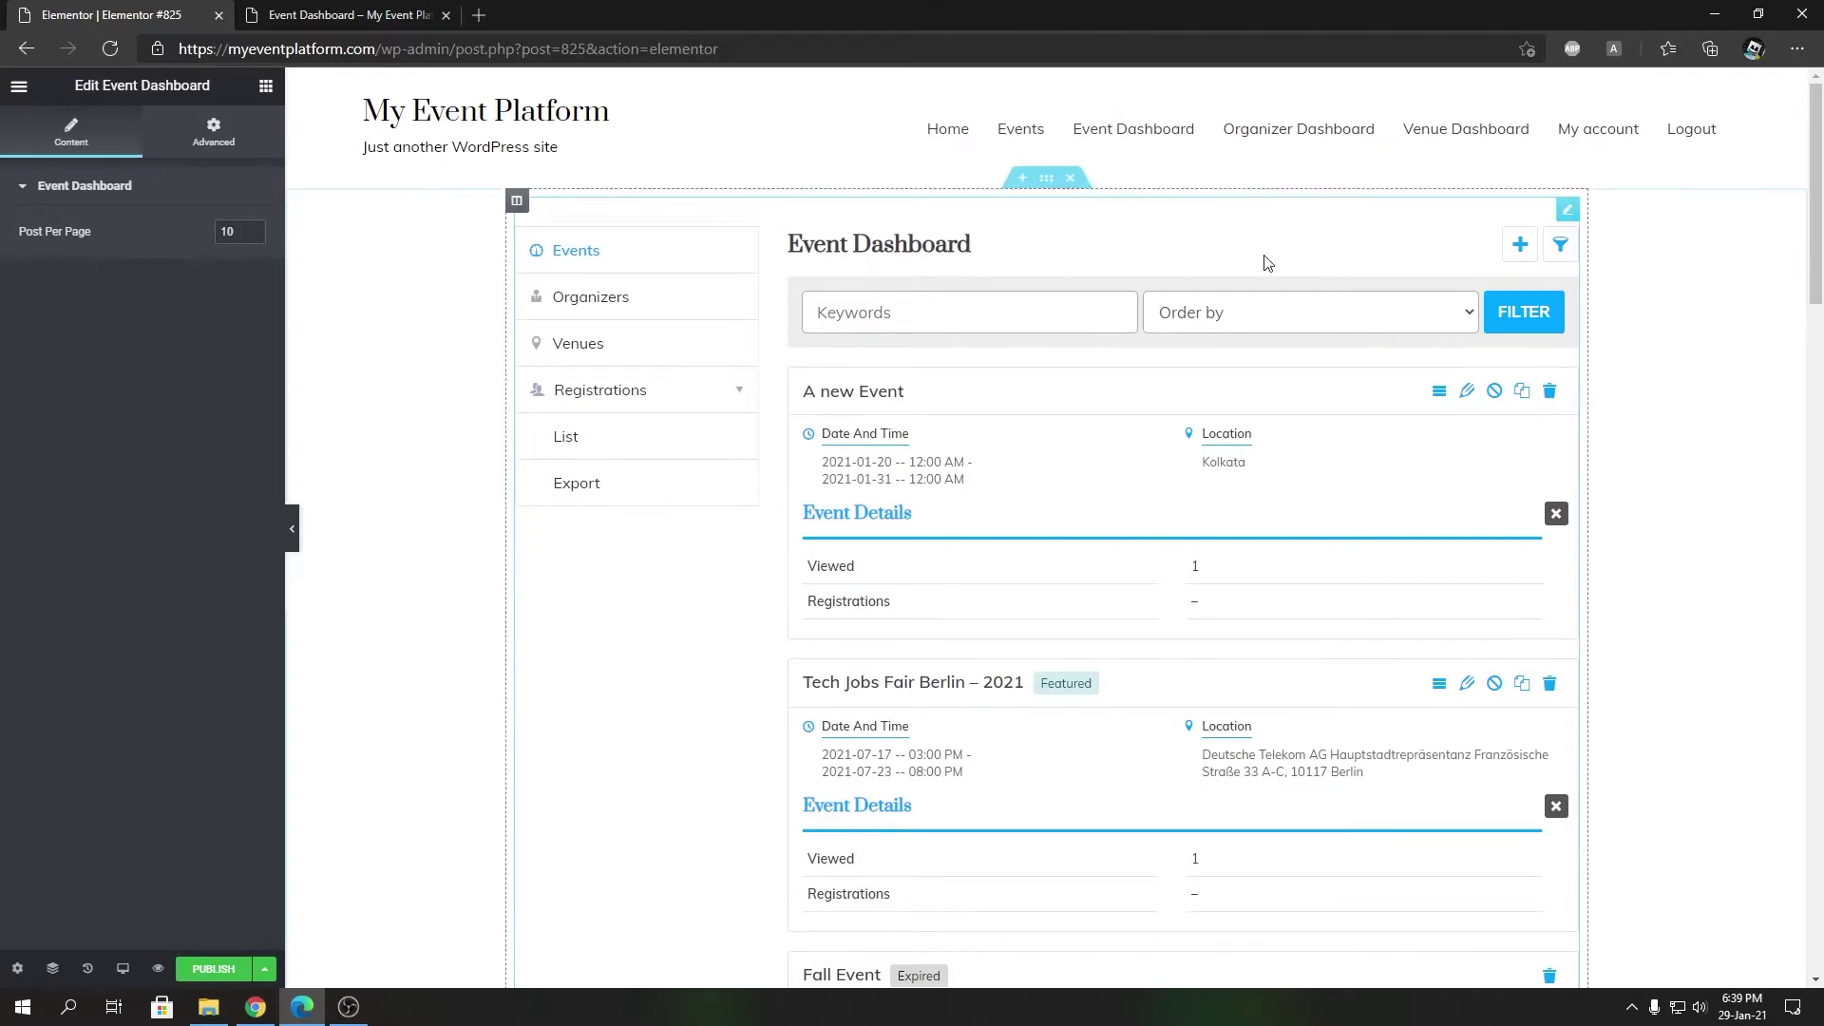
Set the Event Dashboard's Post Per Page to 5, briefly testing 1 before restoring 5.
double_click(226, 231)
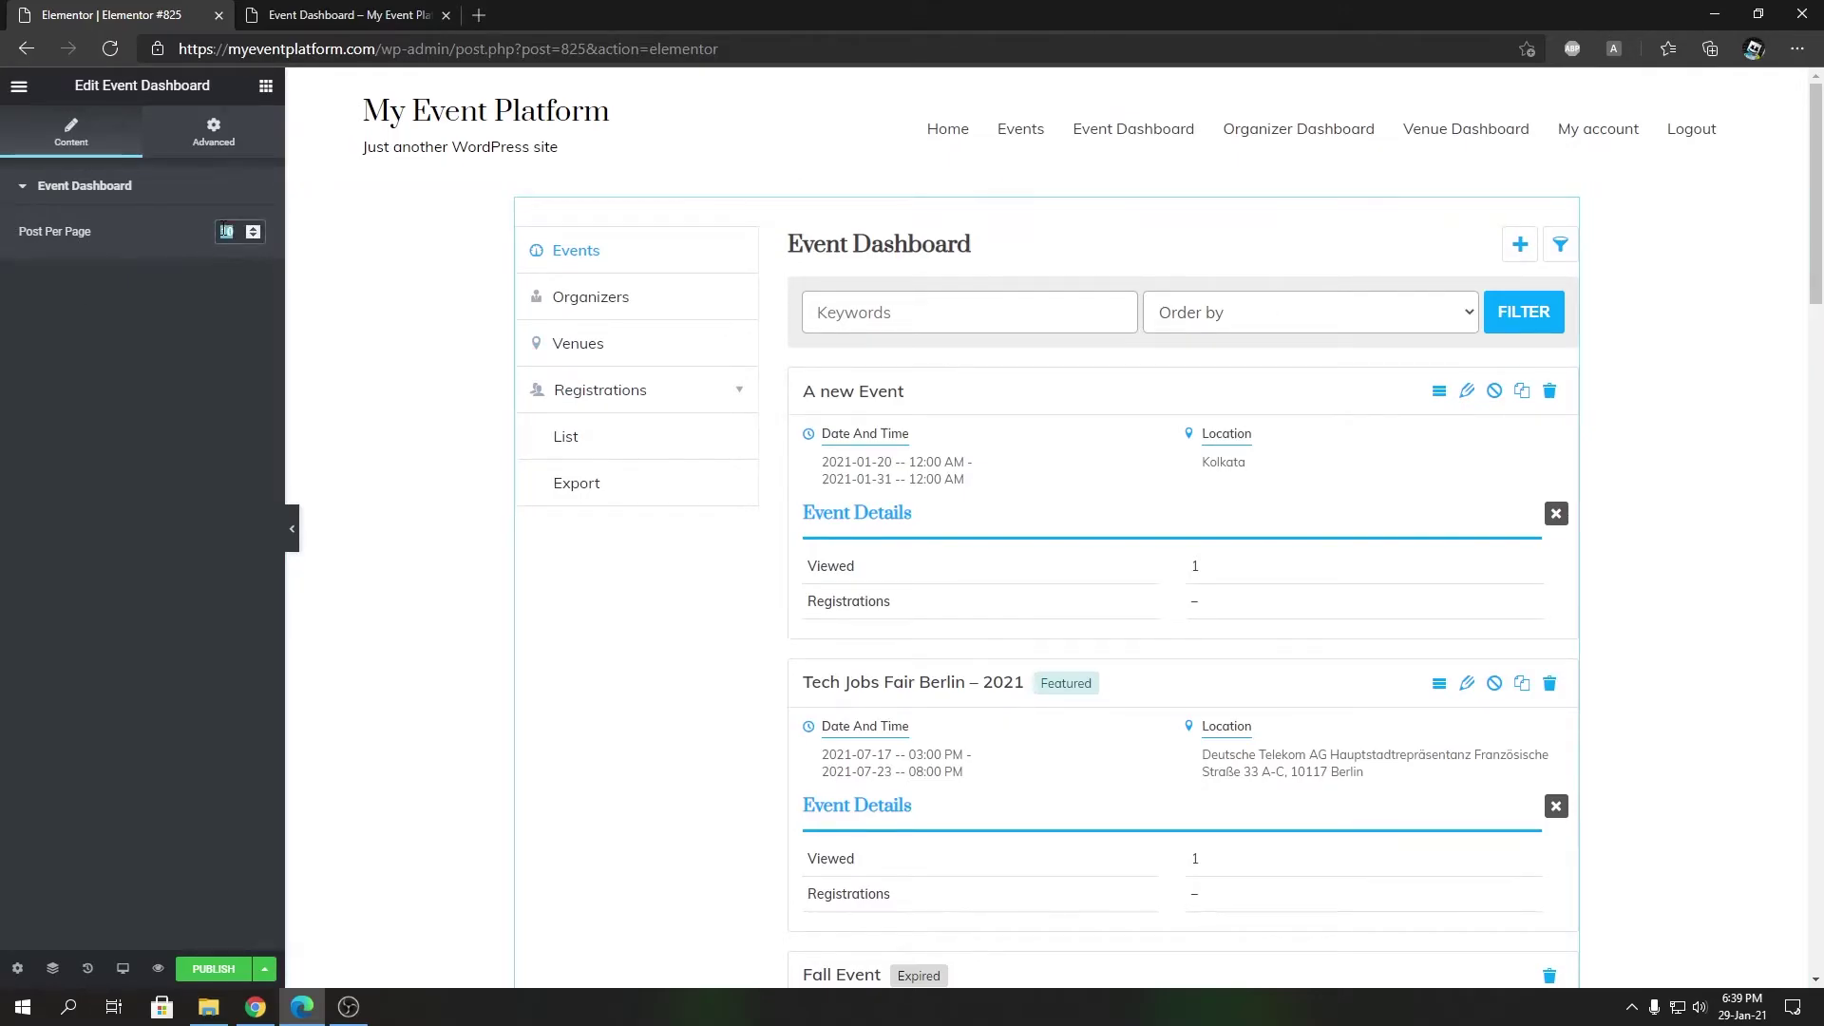
type("5")
scroll(1539, 660, "down", 8)
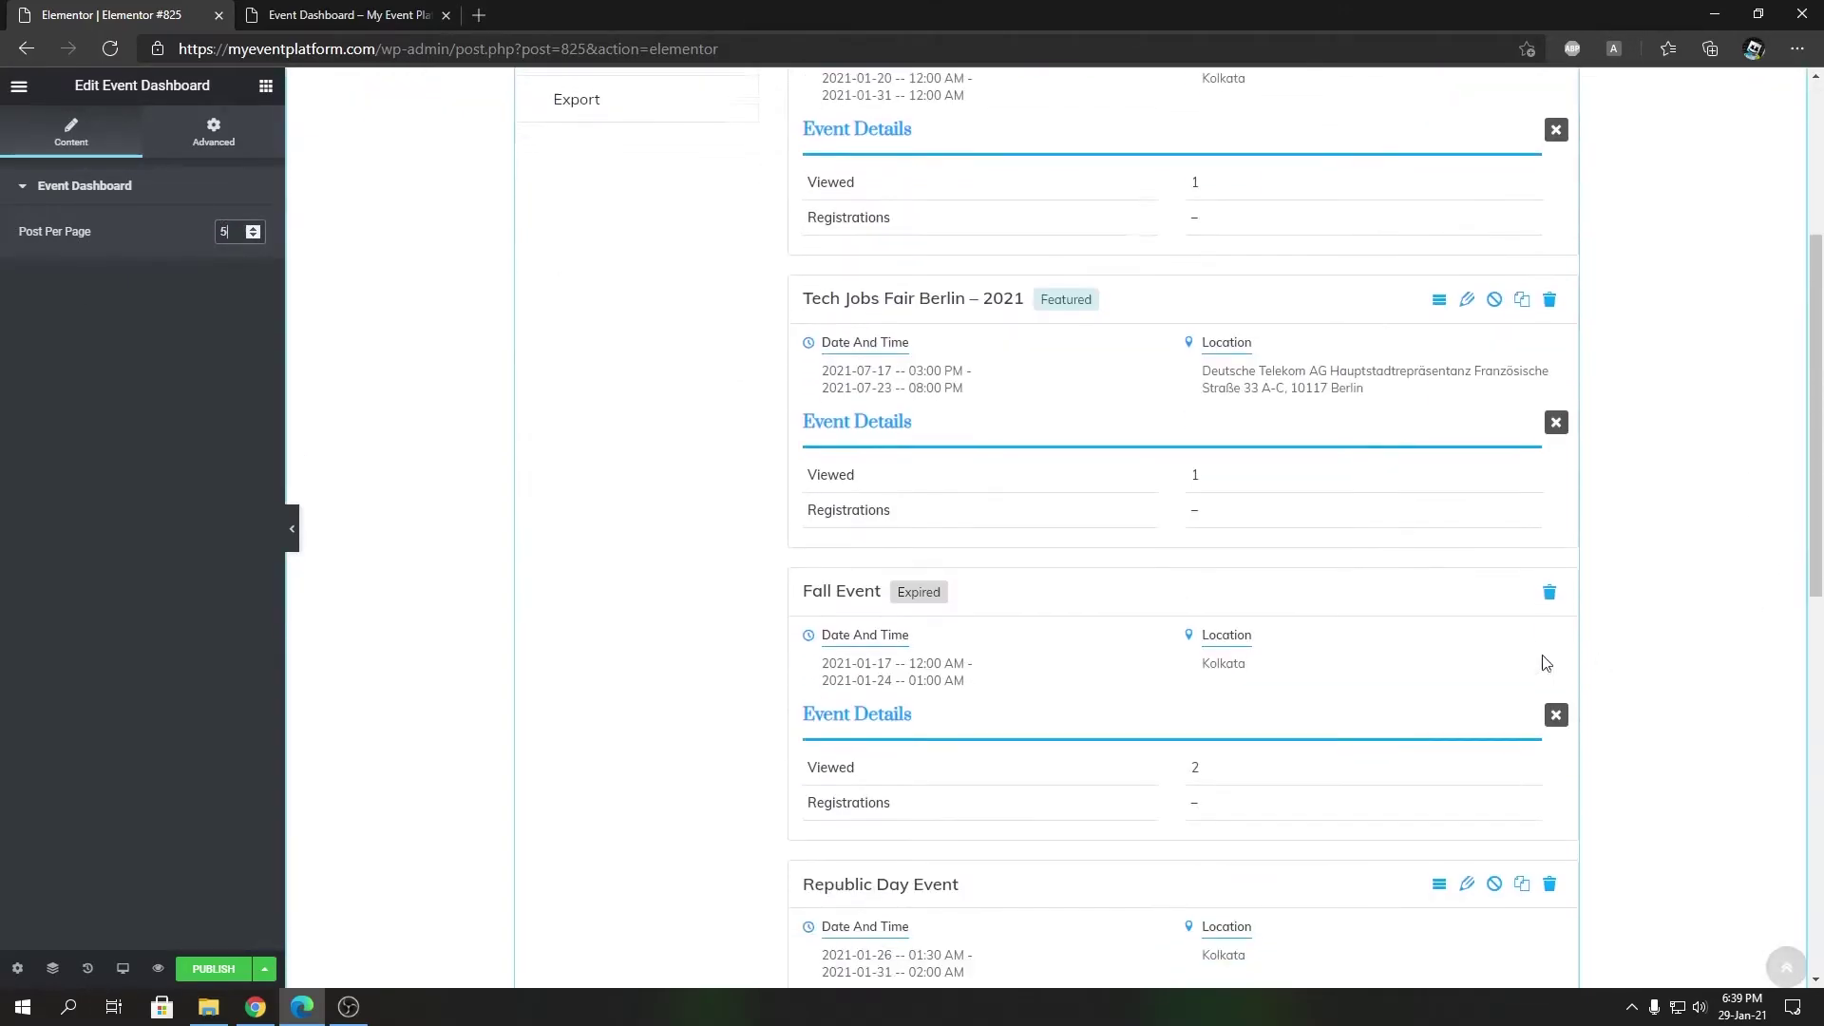
scroll(1330, 703, "down", 4)
scroll(1318, 707, "up", 12)
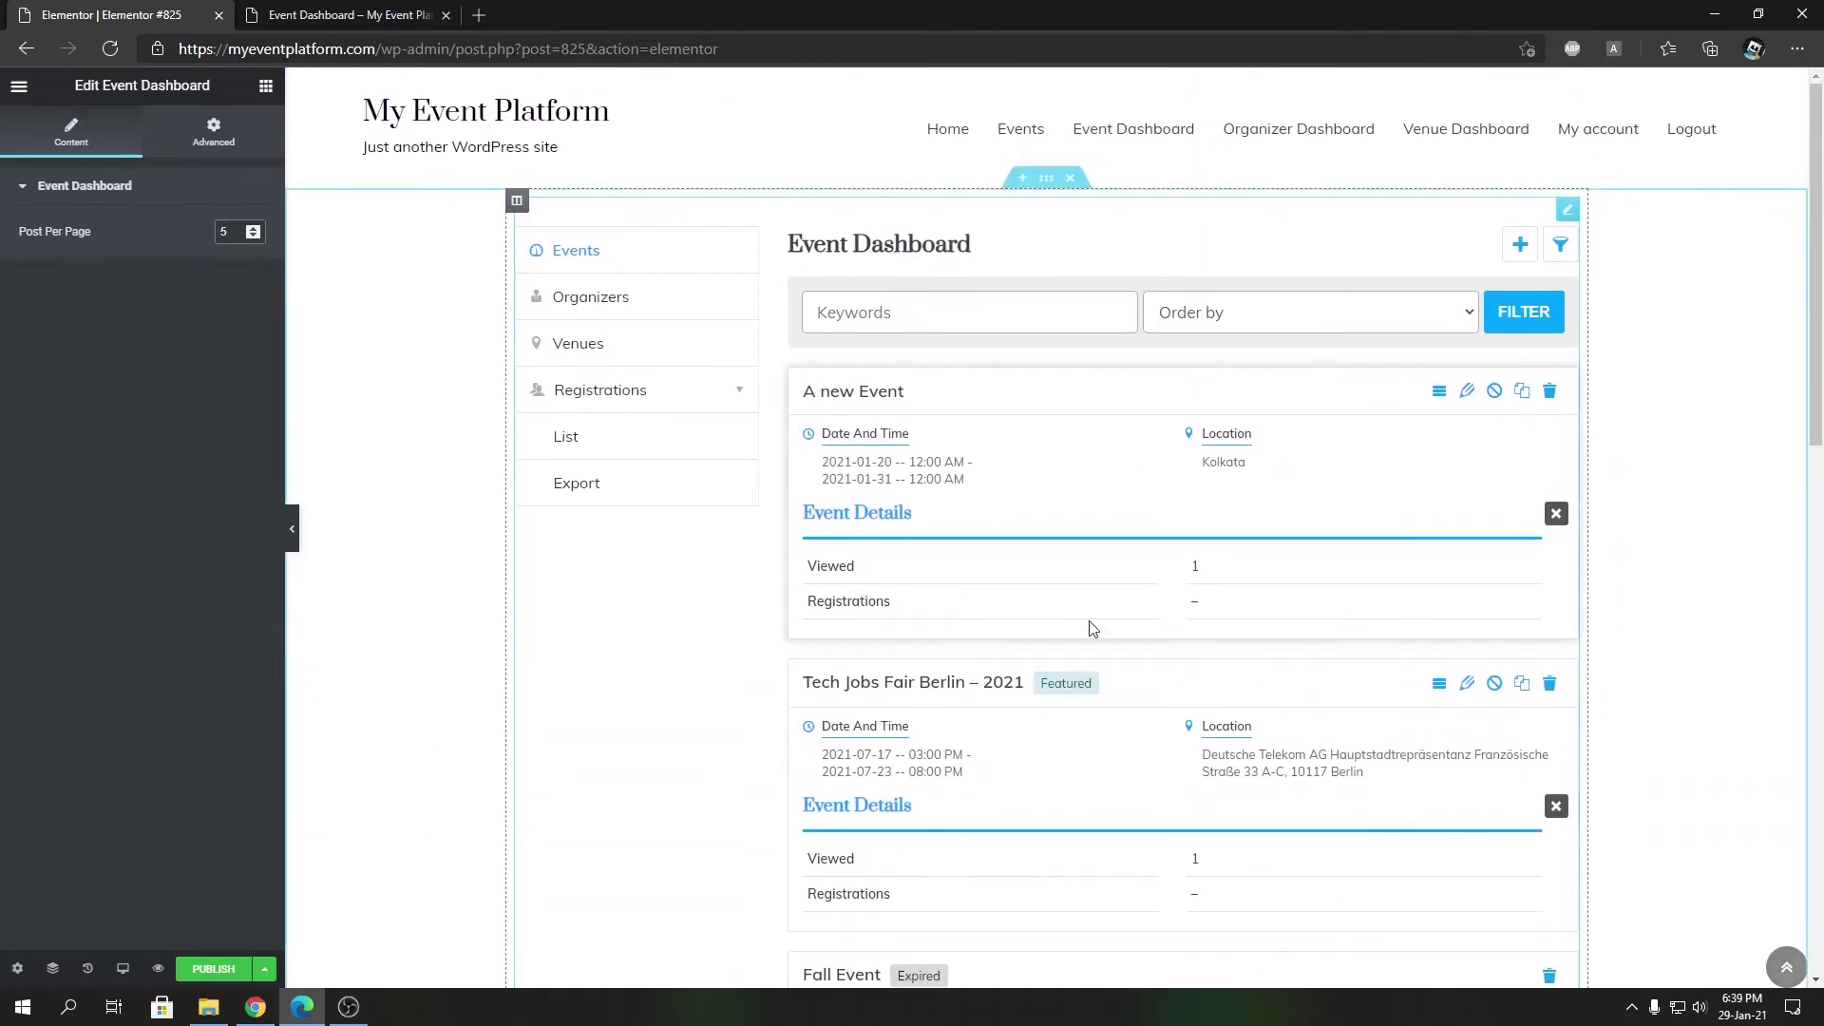
scroll(1091, 623, "down", 9)
scroll(1062, 686, "down", 4)
scroll(1059, 680, "up", 12)
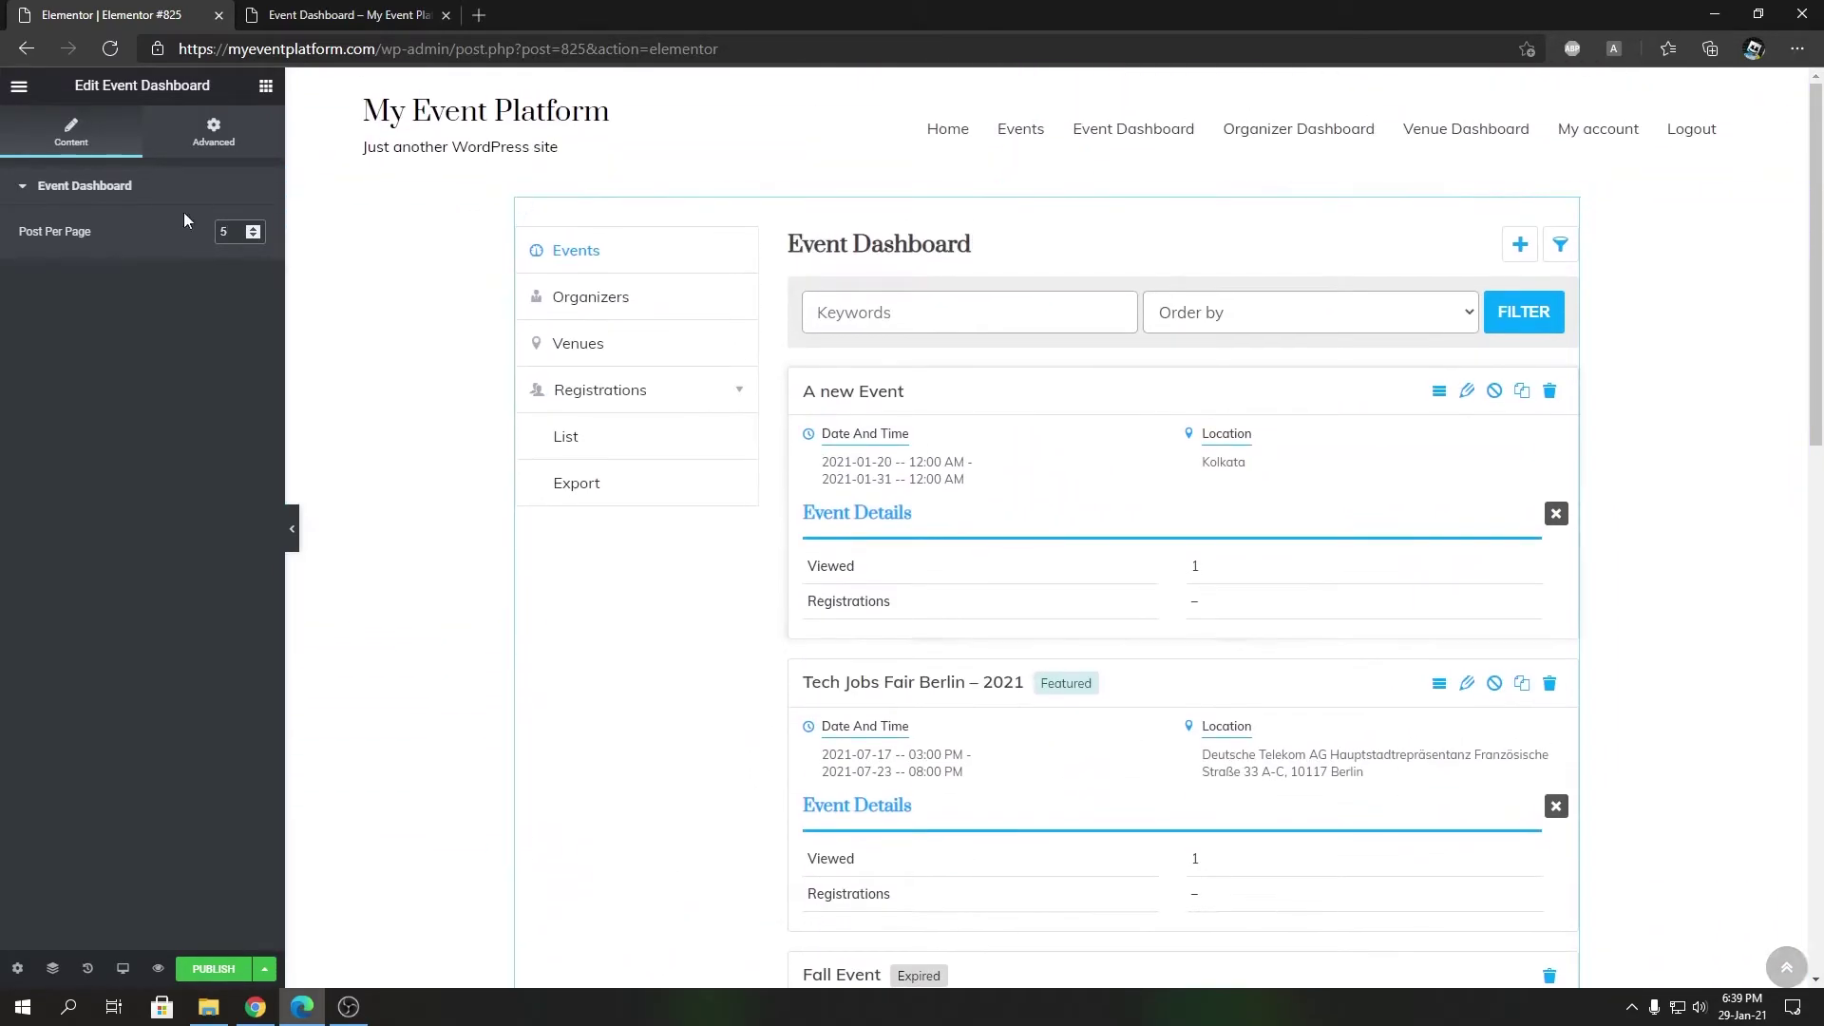
double_click(225, 234)
type("1")
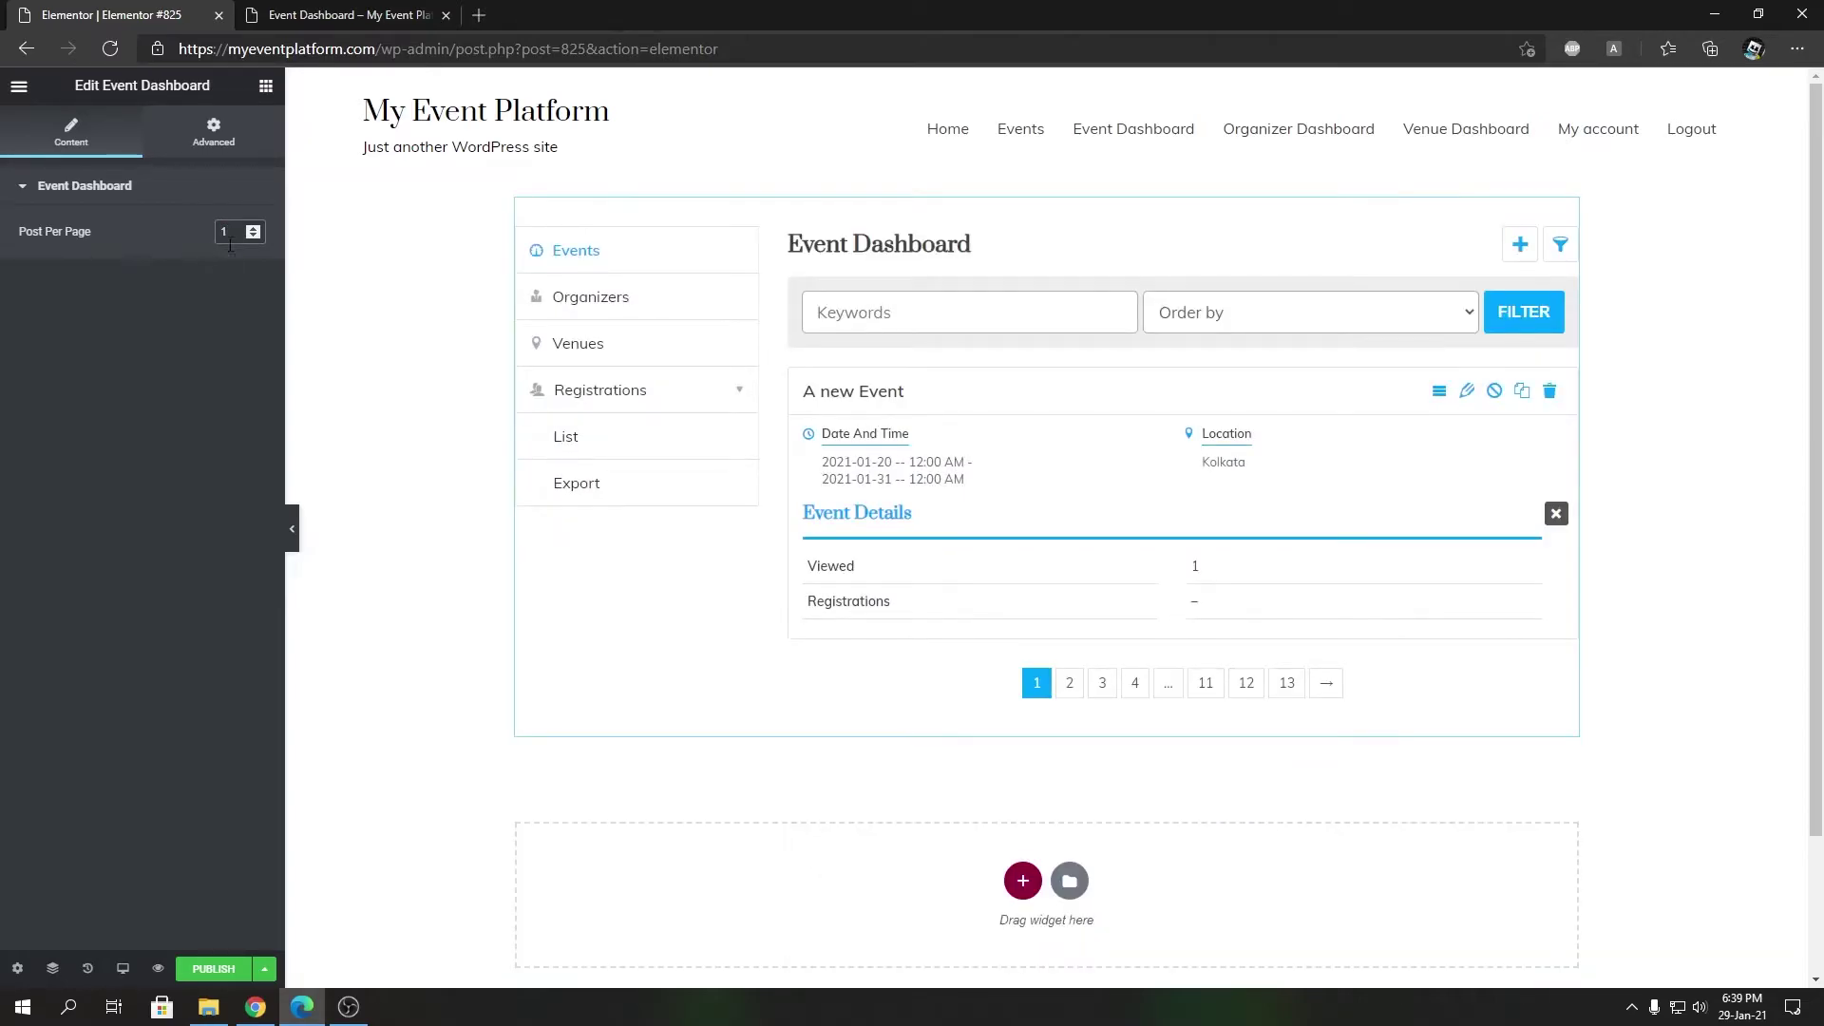
double_click(225, 233)
type("5")
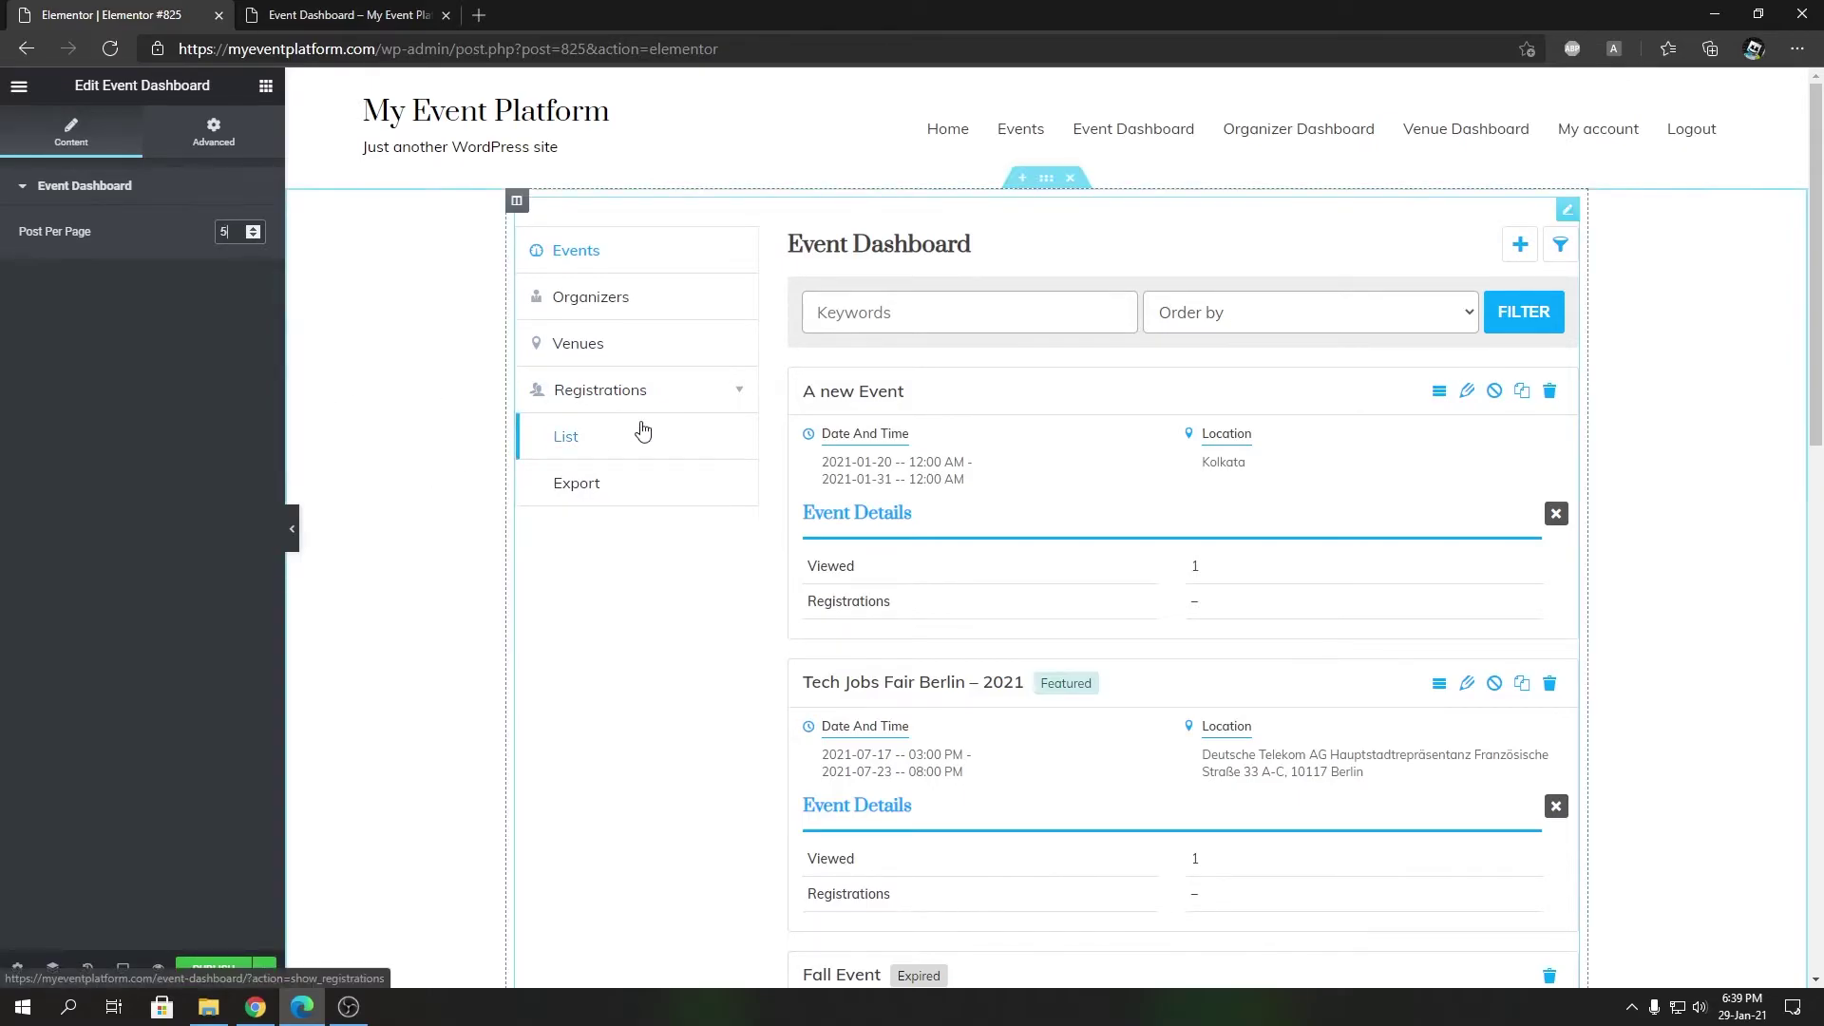
Add a red Bookmark Us section with a Click here button below the events list.
left_click(266, 87)
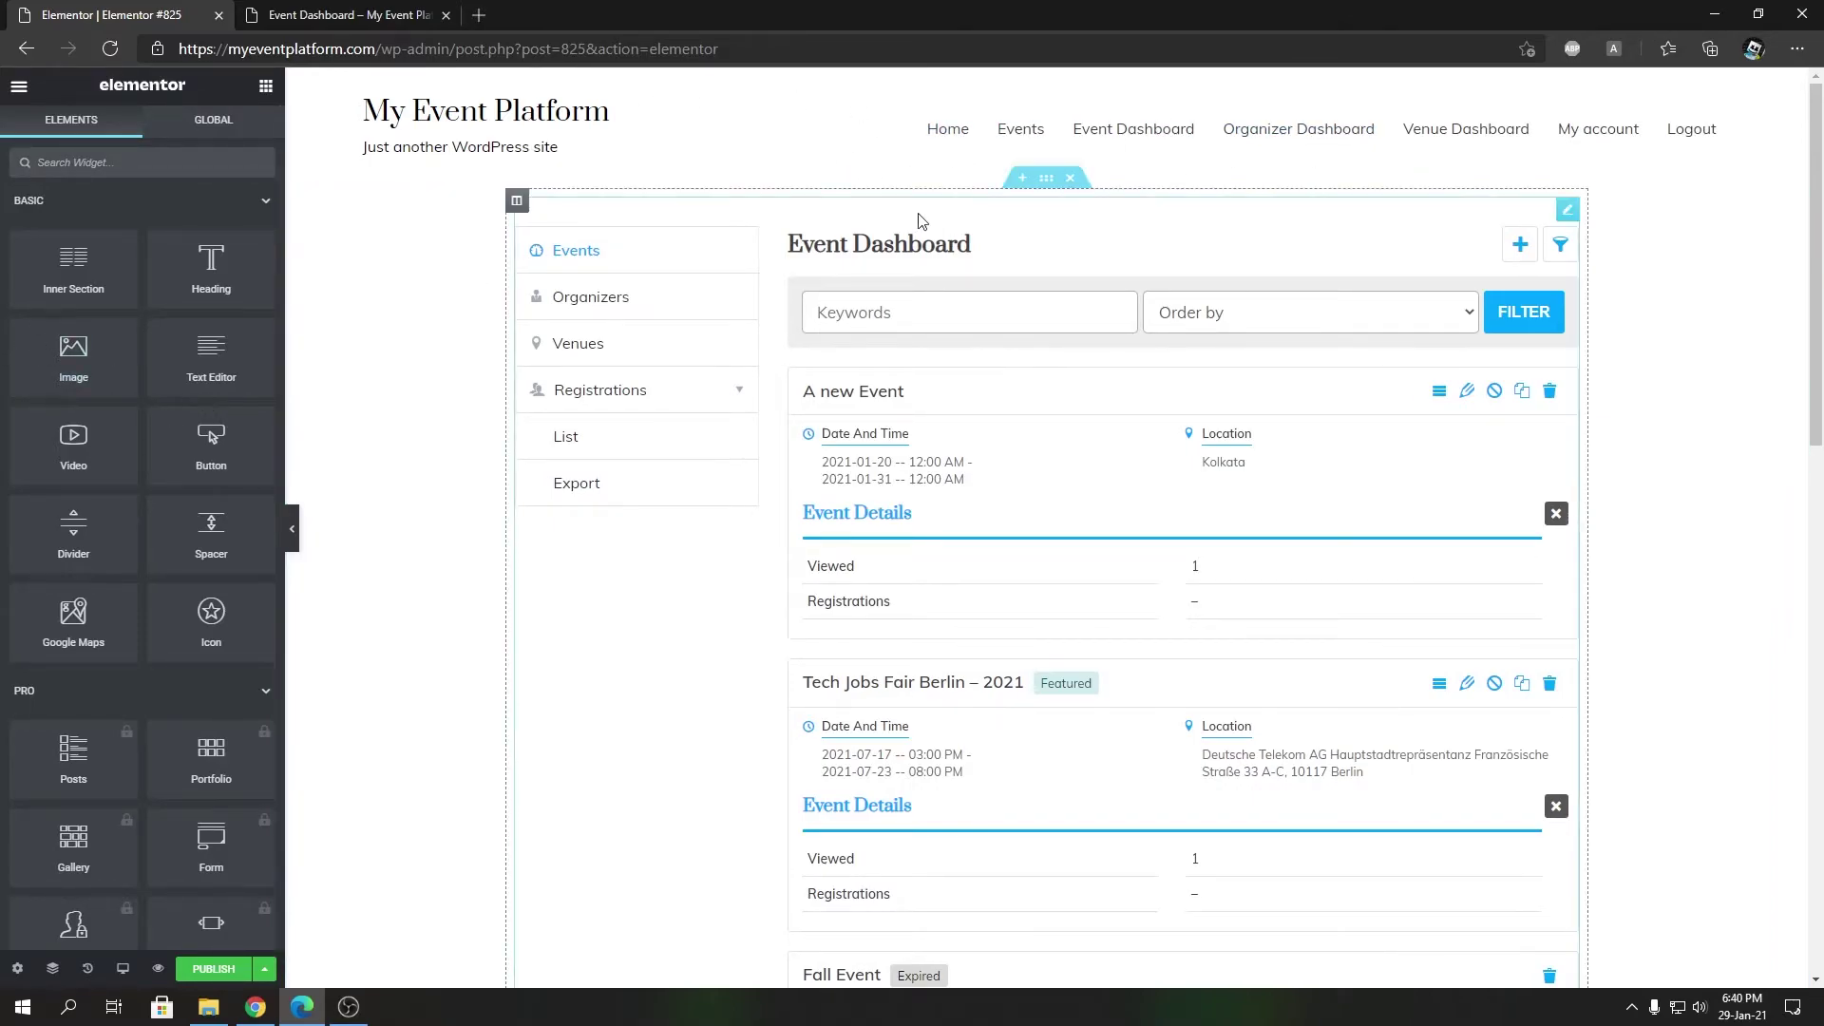
scroll(1230, 623, "down", 15)
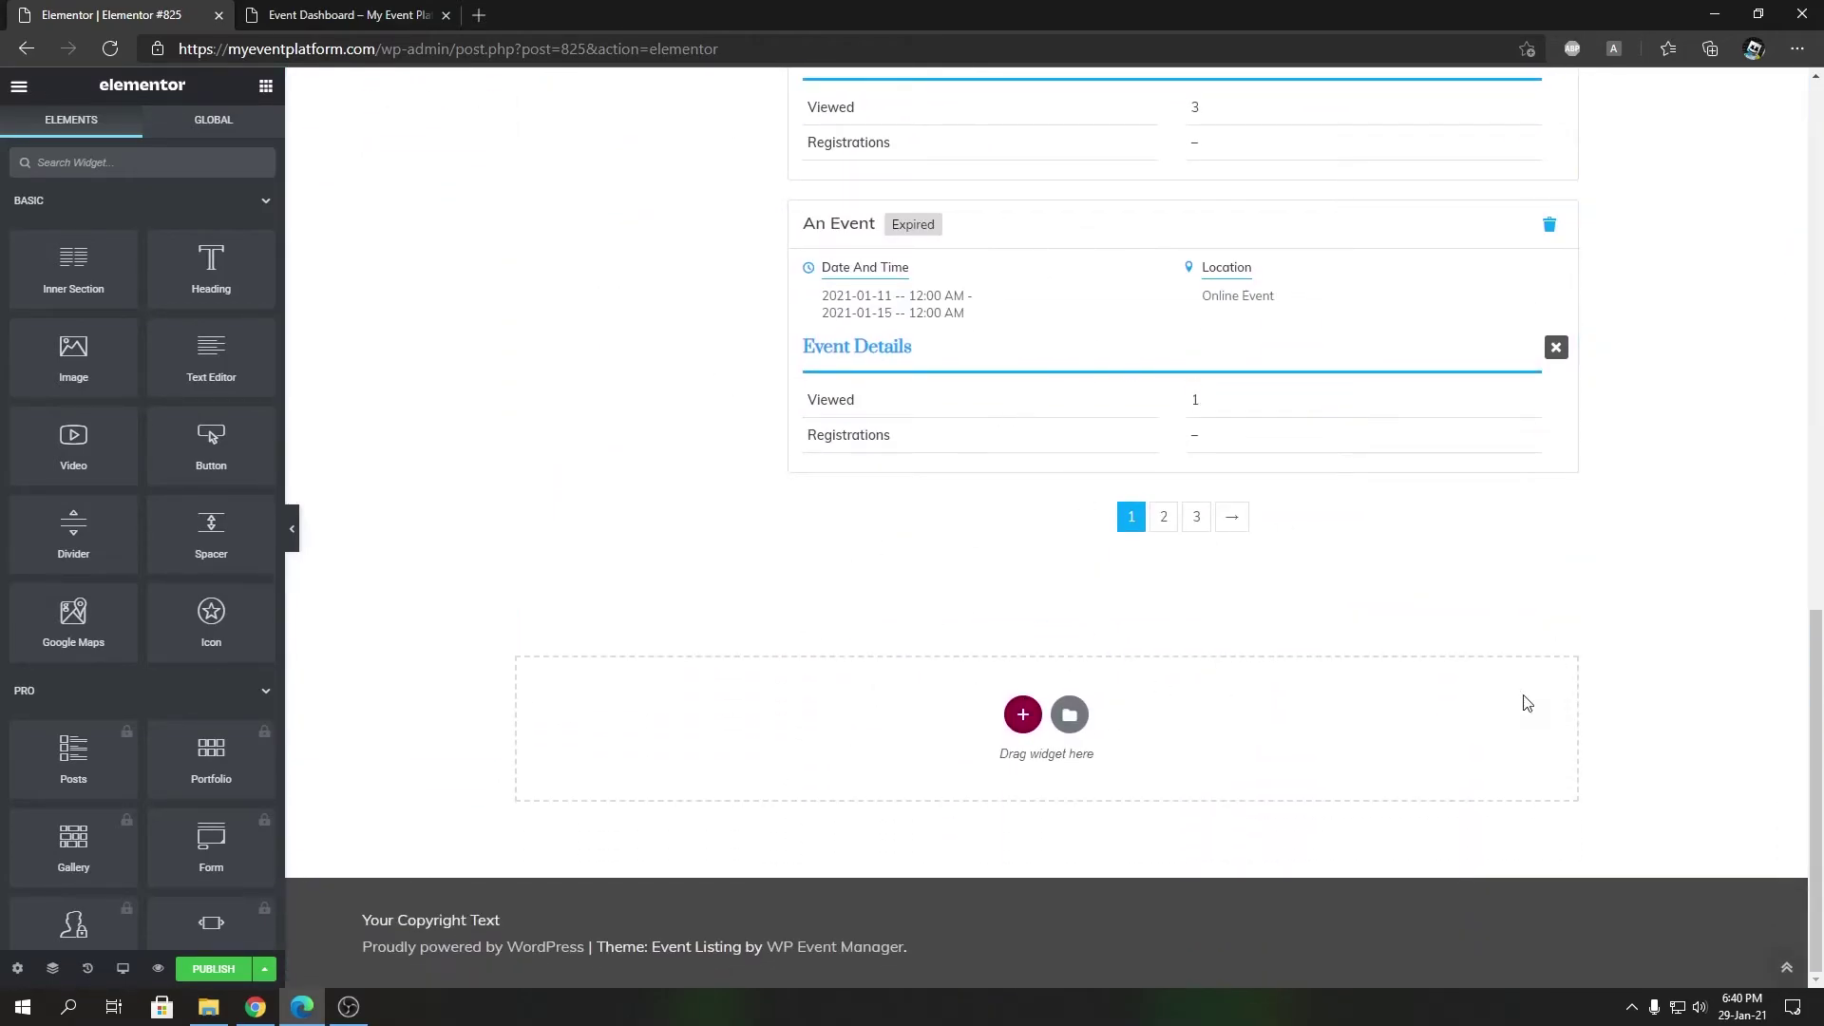
scroll(1501, 698, "up", 15)
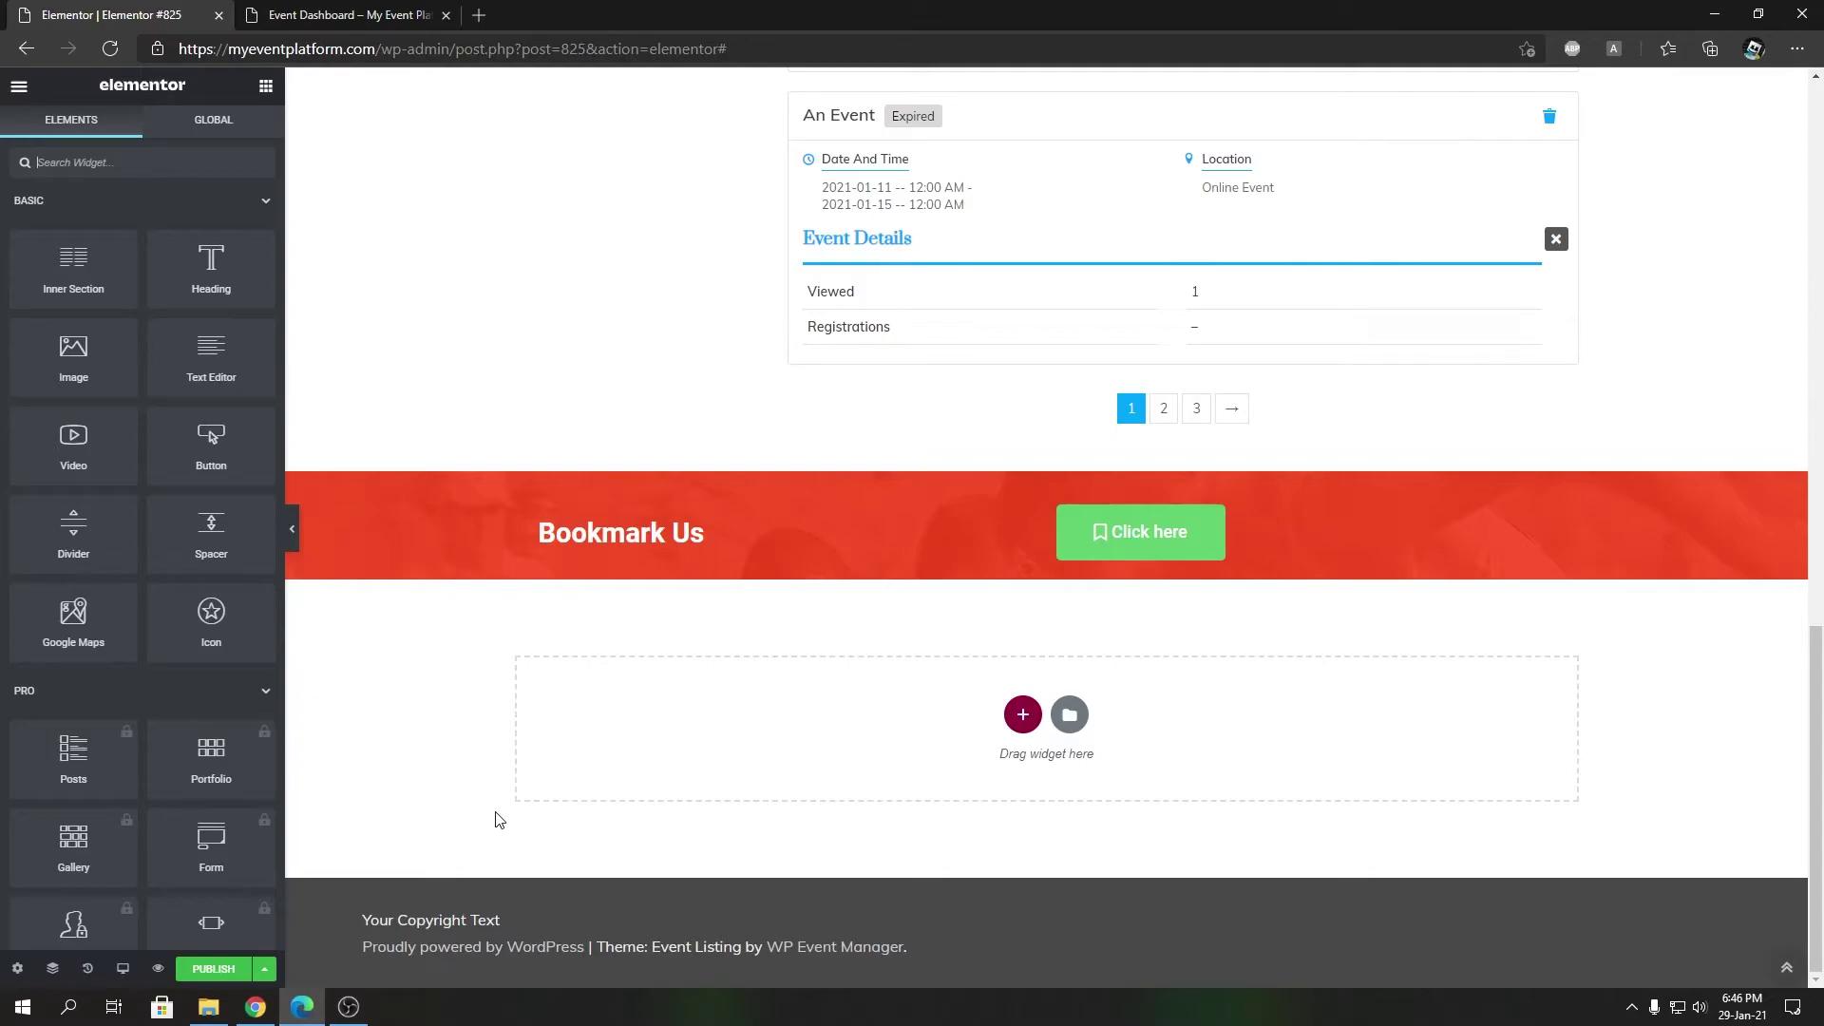
Publish Elementor #825 and view the live page, scrolling through its events and banner.
left_click(236, 971)
left_click(218, 916)
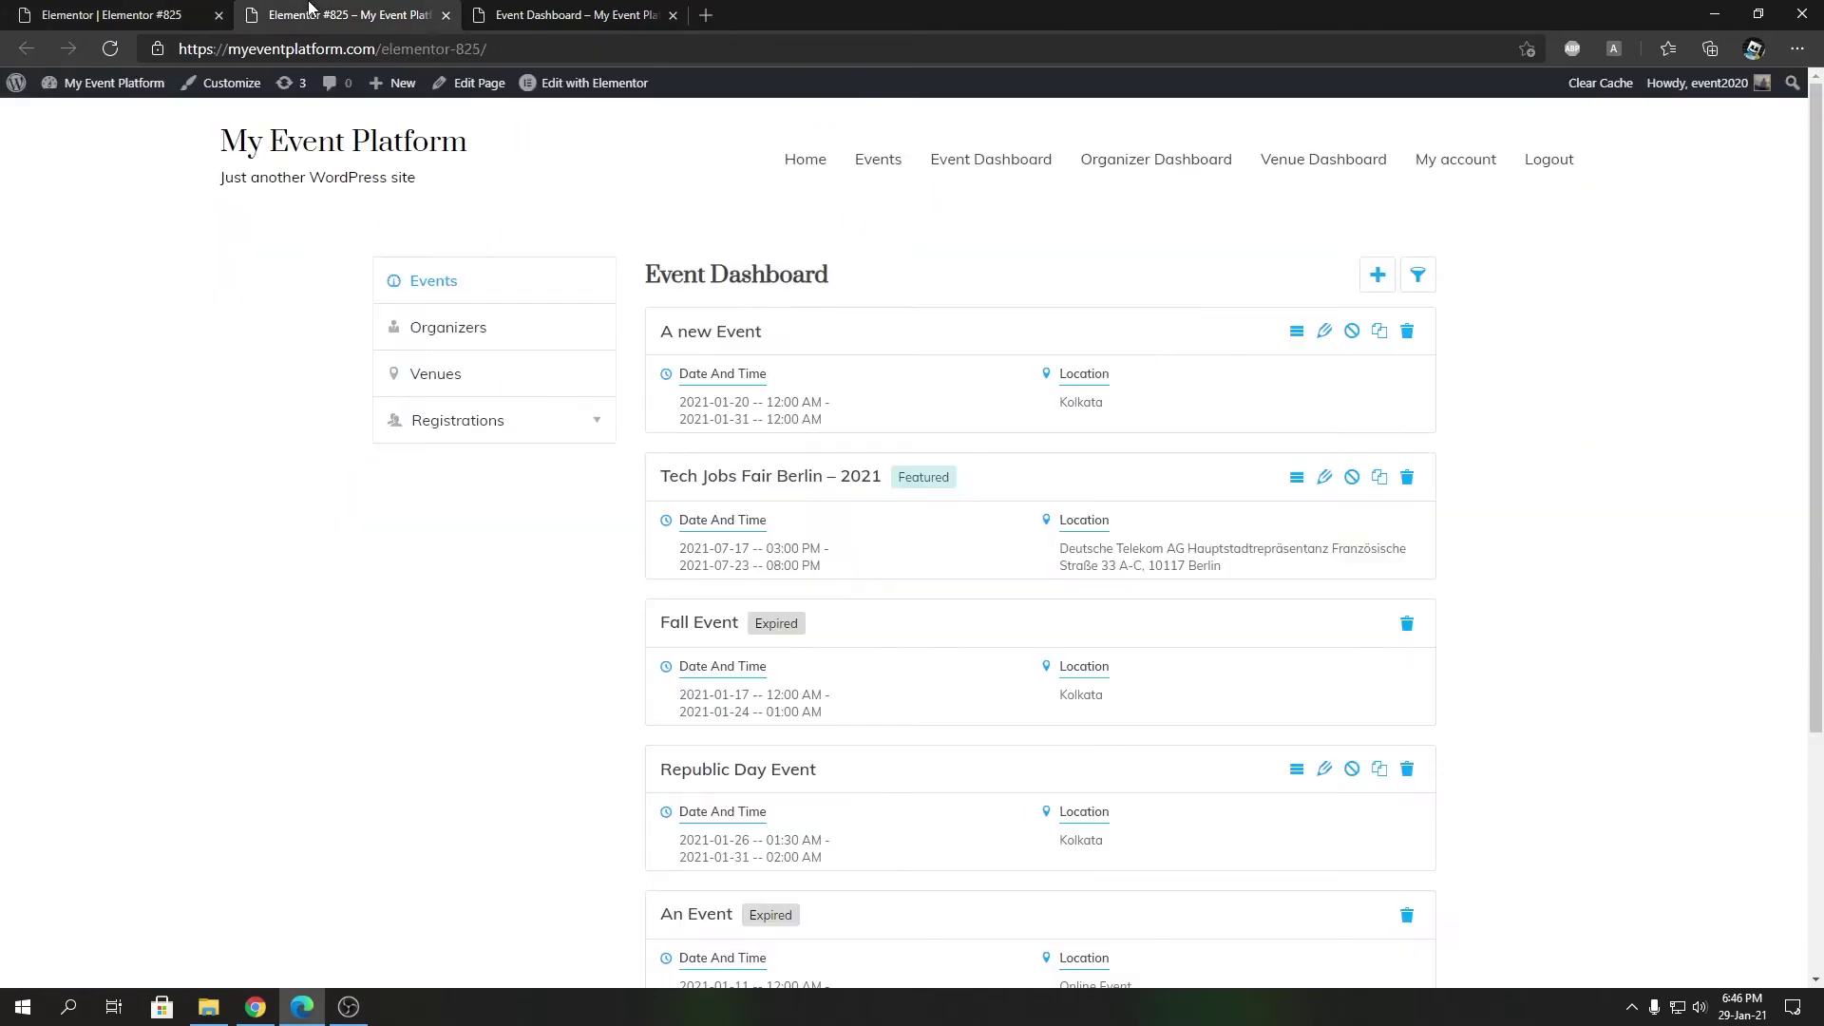
scroll(625, 444, "down", 3)
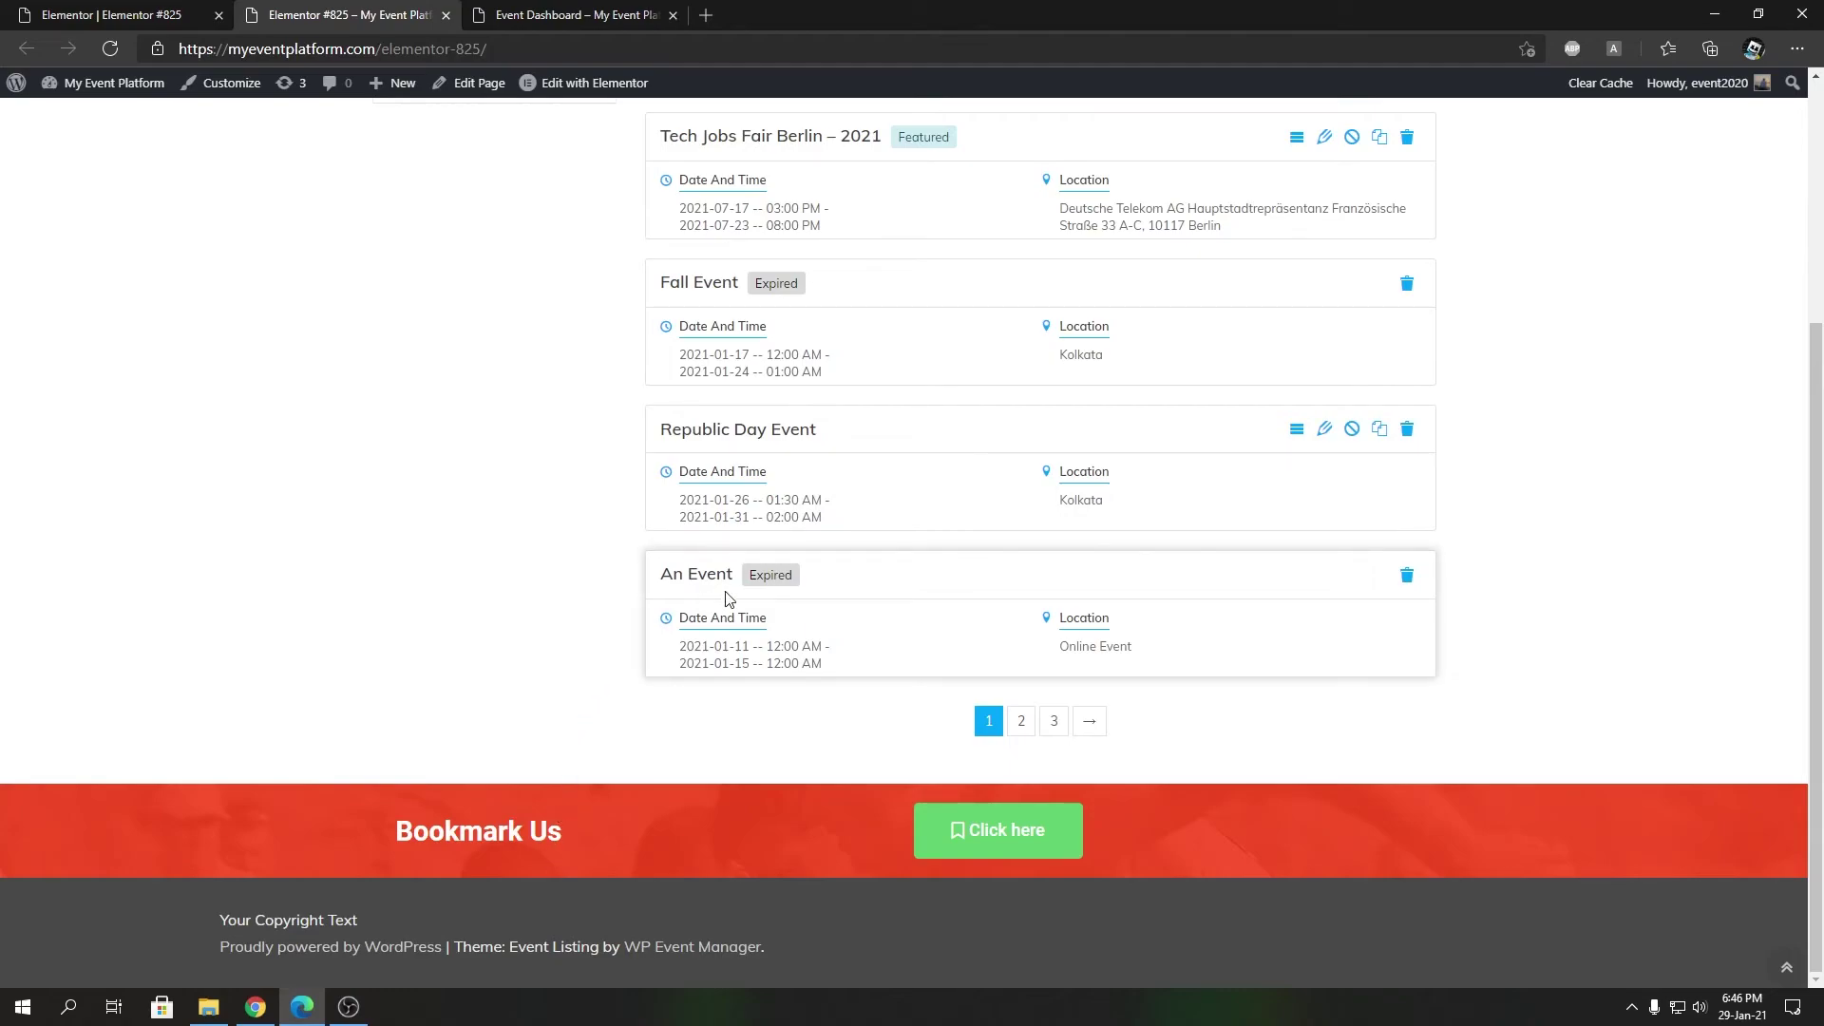
scroll(729, 598, "up", 4)
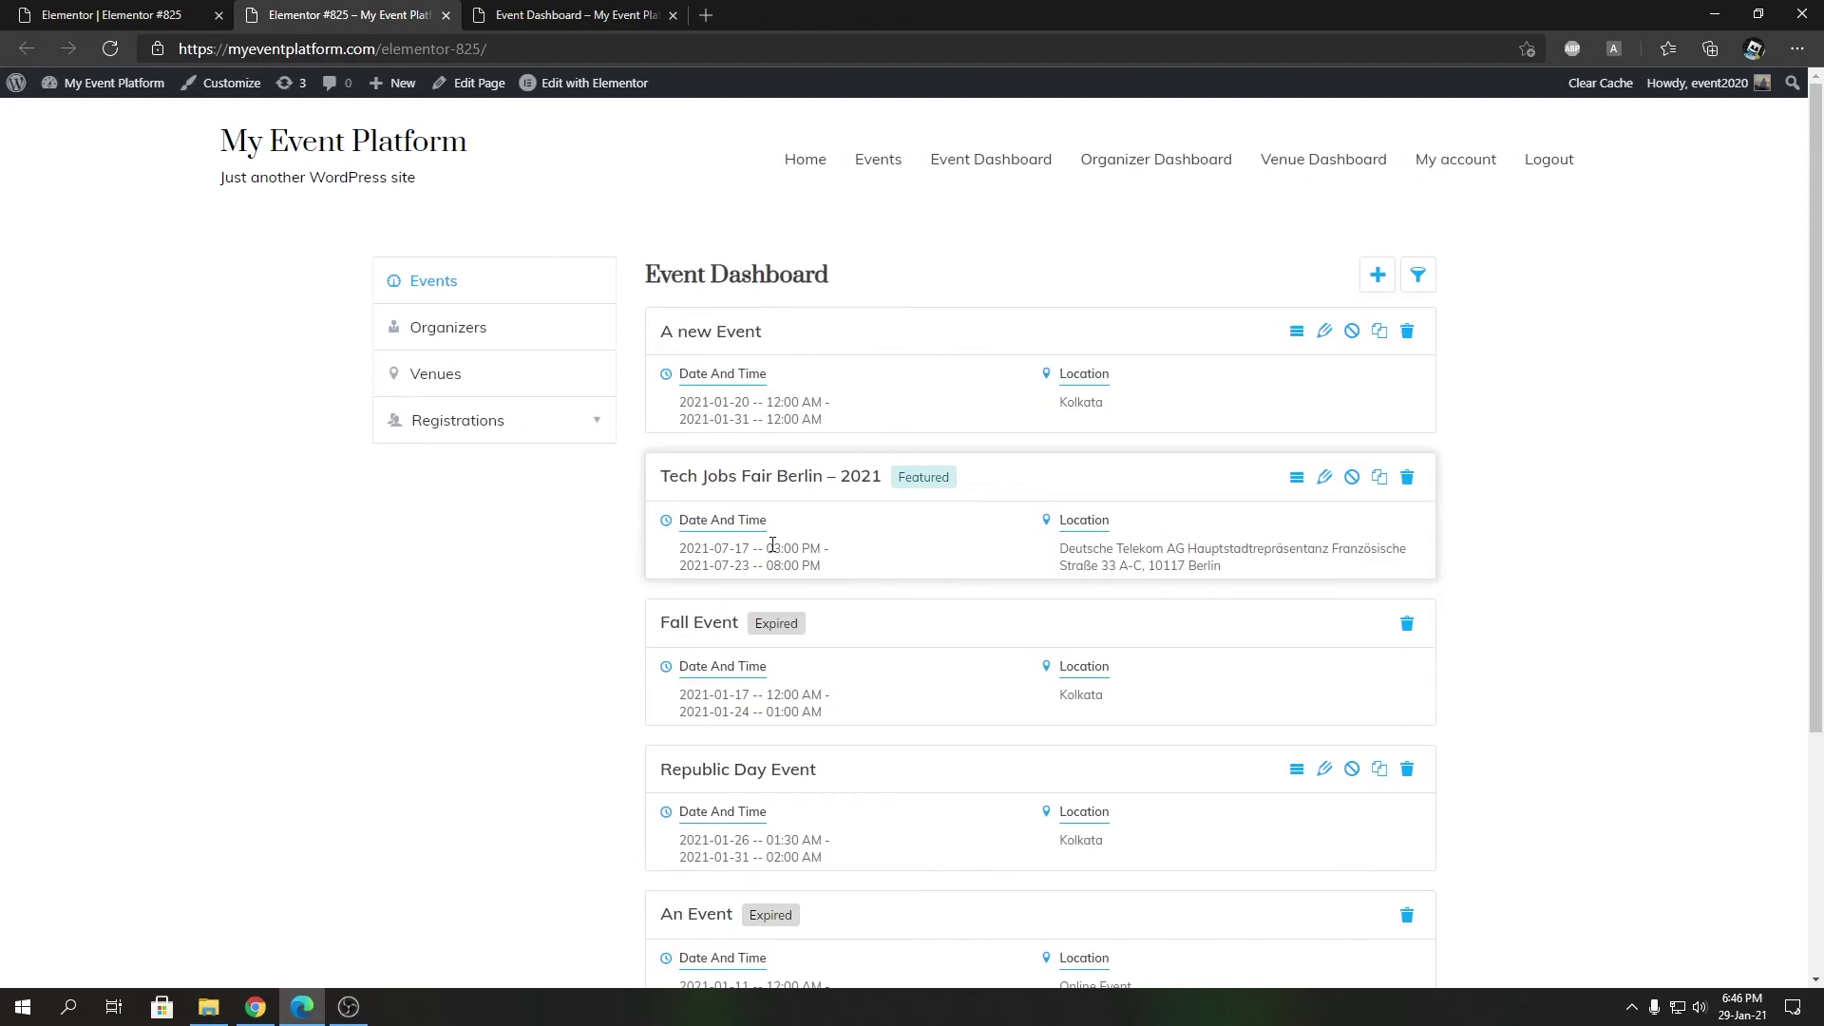
left_click(173, 8)
scroll(676, 411, "up", 10)
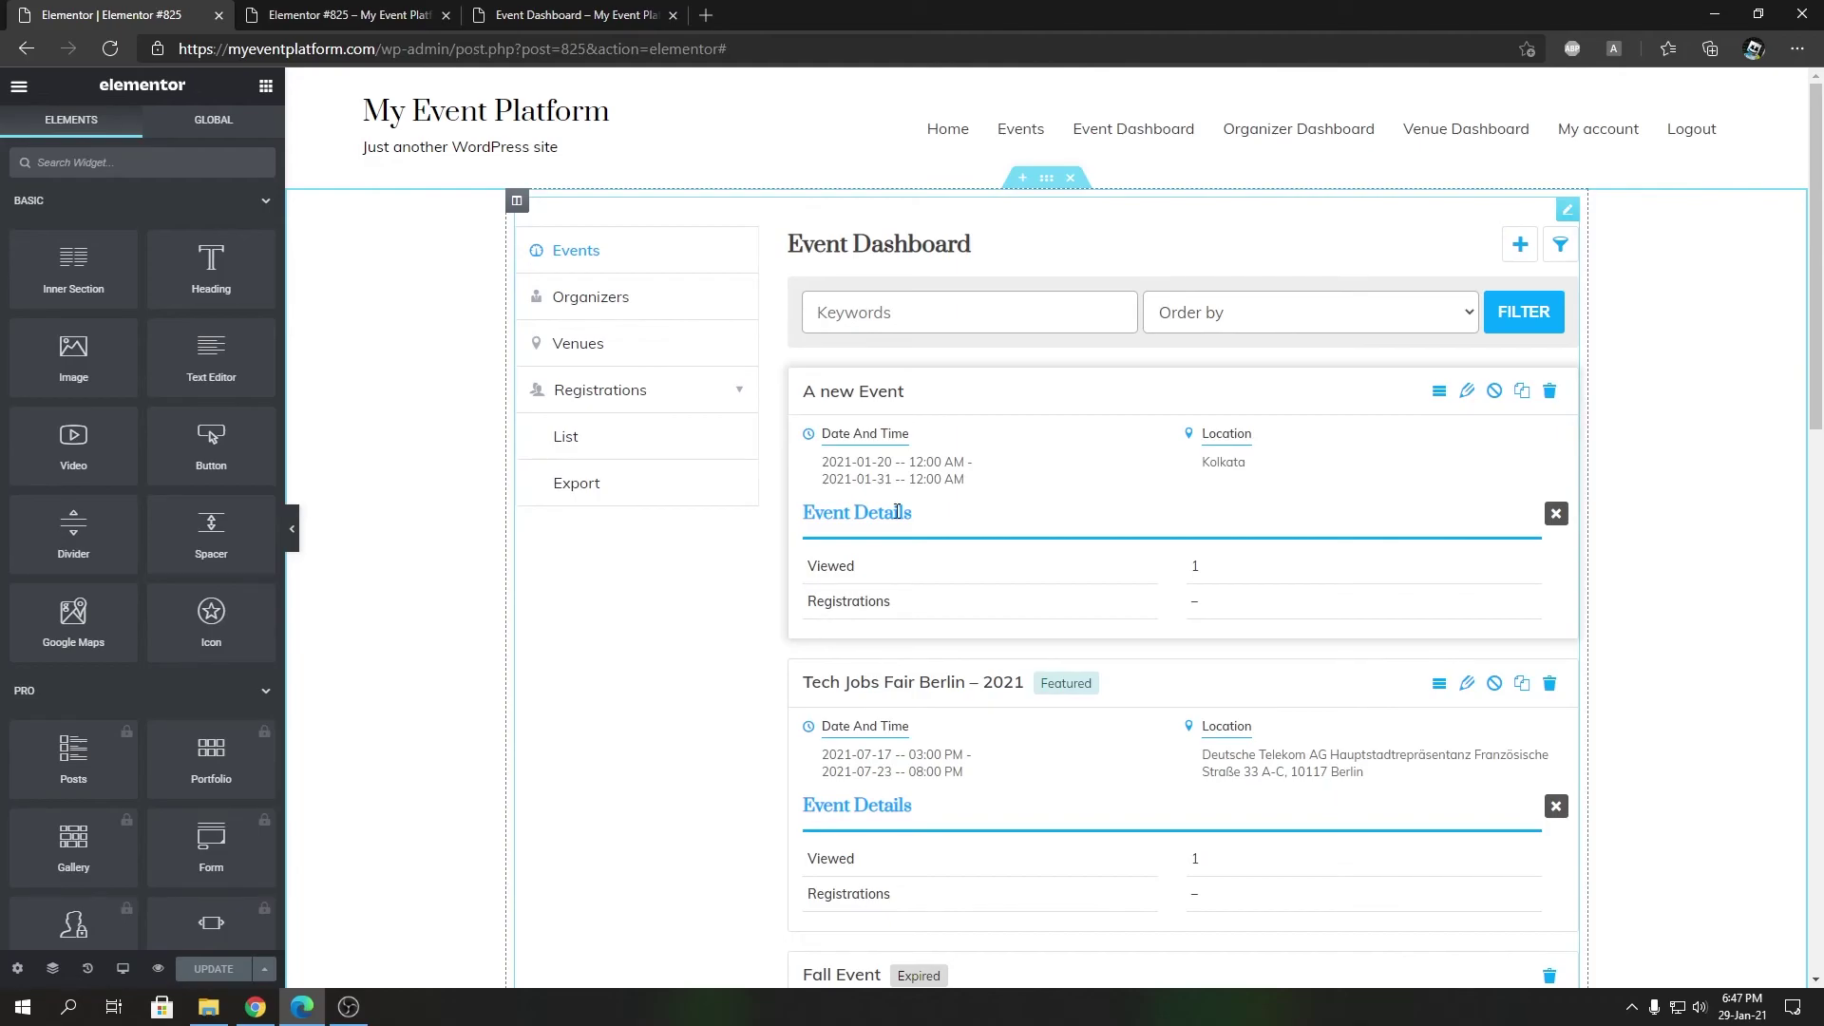
key("ctrl+Tab")
scroll(568, 390, "down", 2)
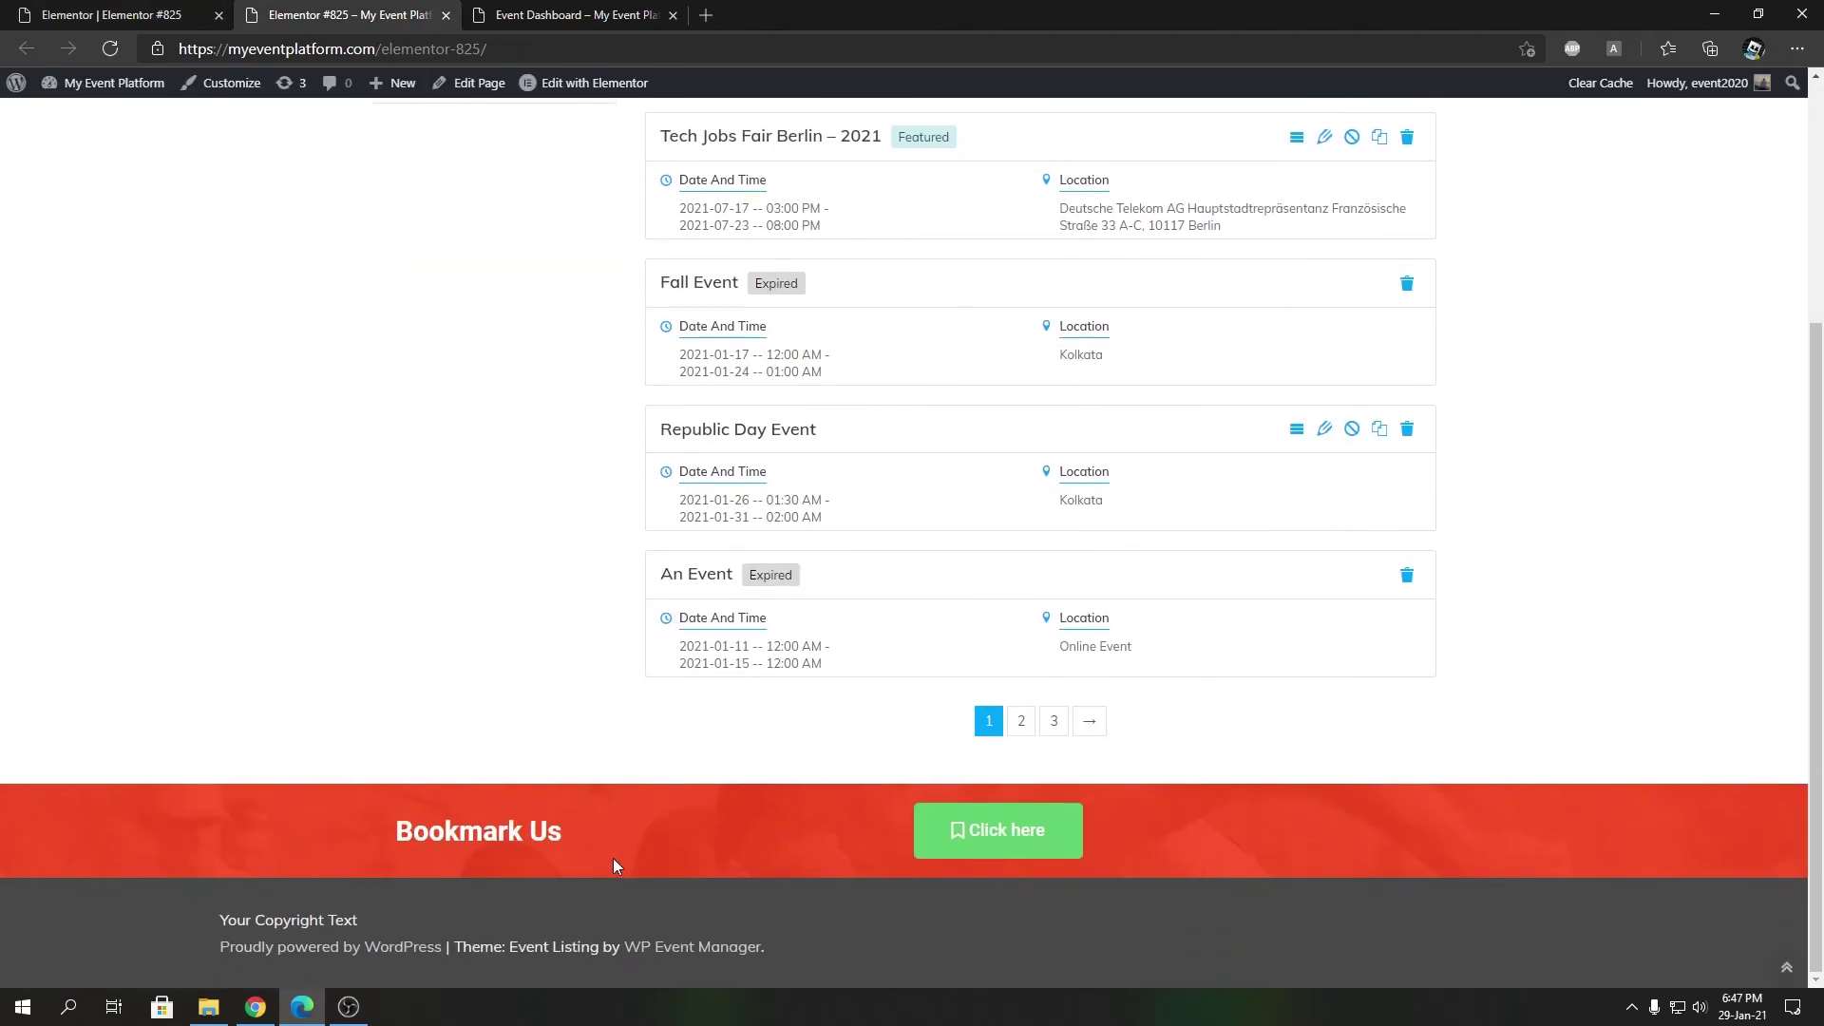